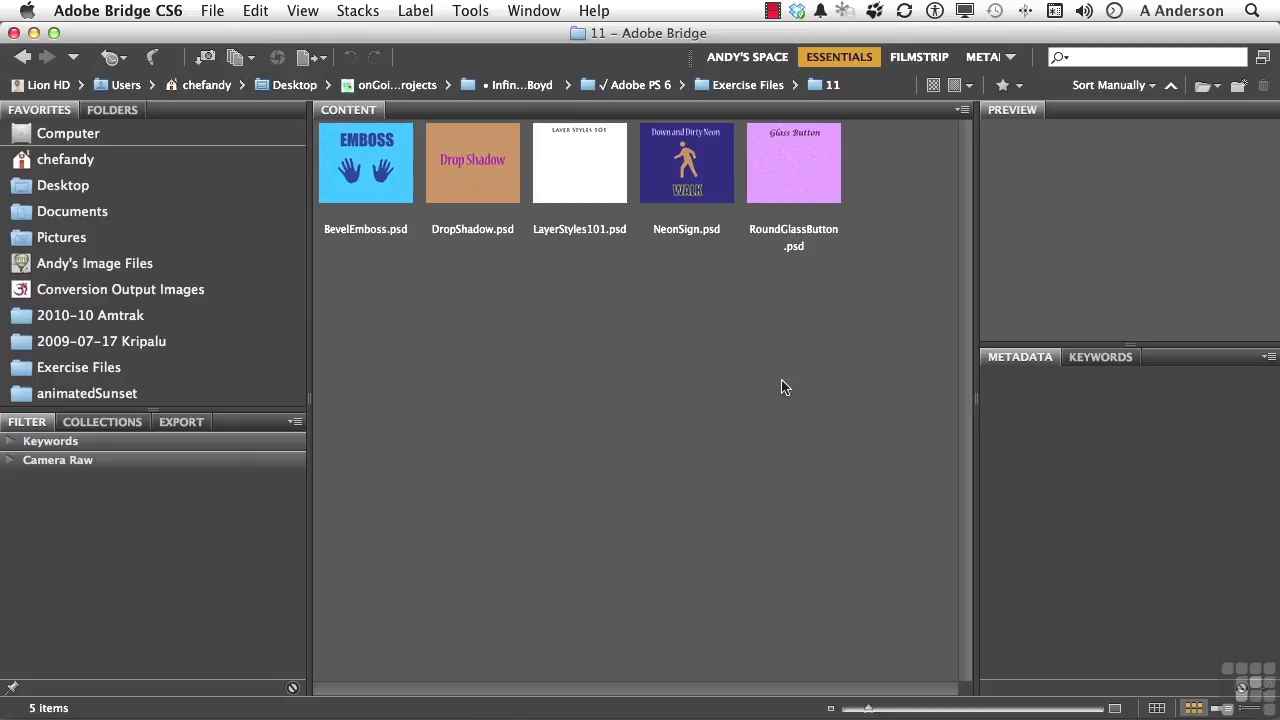
Open RoundGlassButton.psd in Photoshop and make the Final group visible, checking its Button layer with visibility off and on
{"action": "double_click", "coordinate": [790, 163]}
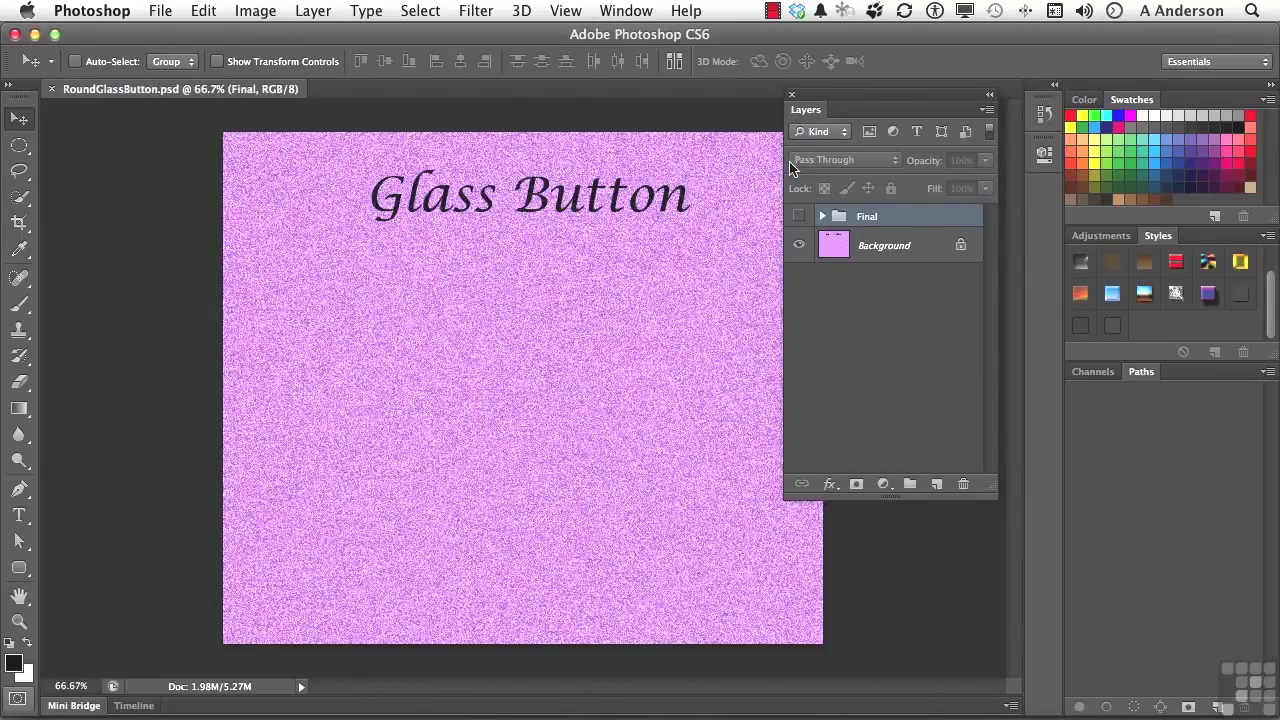
{"action": "left_click", "coordinate": [822, 217]}
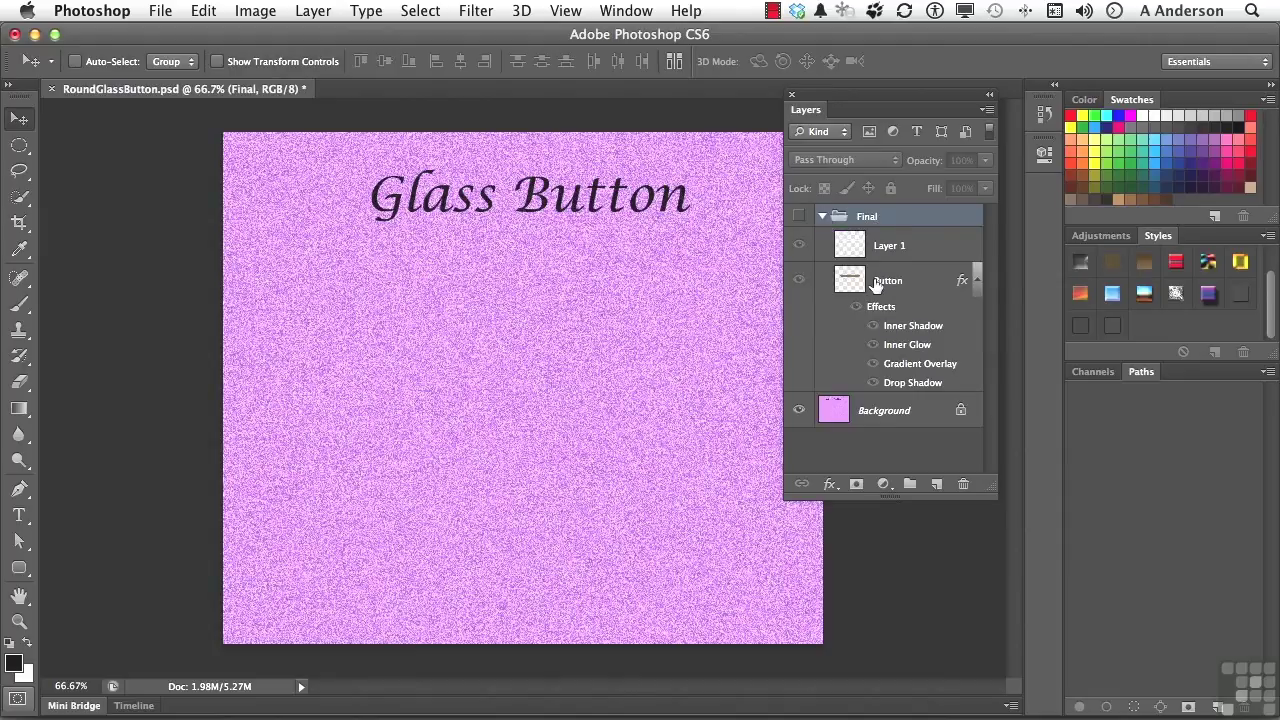
{"action": "left_click", "coordinate": [876, 283]}
{"action": "left_click", "coordinate": [799, 247]}
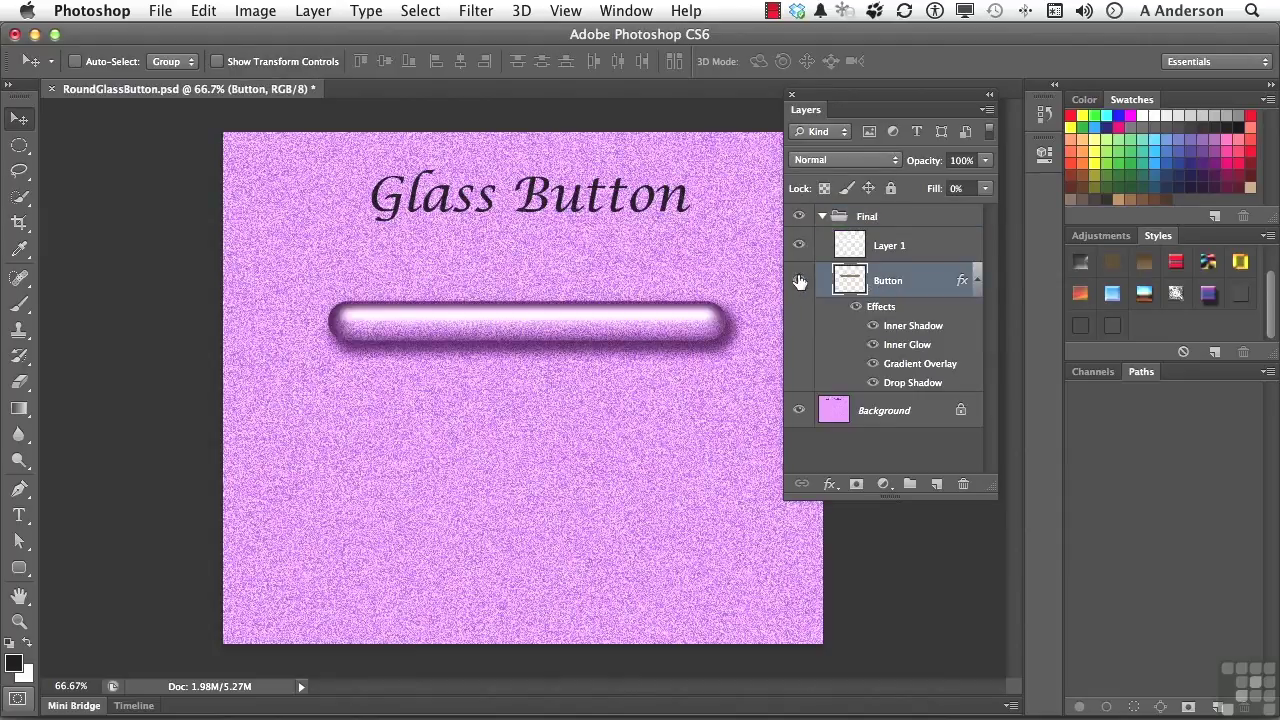
{"action": "left_click", "coordinate": [799, 281]}
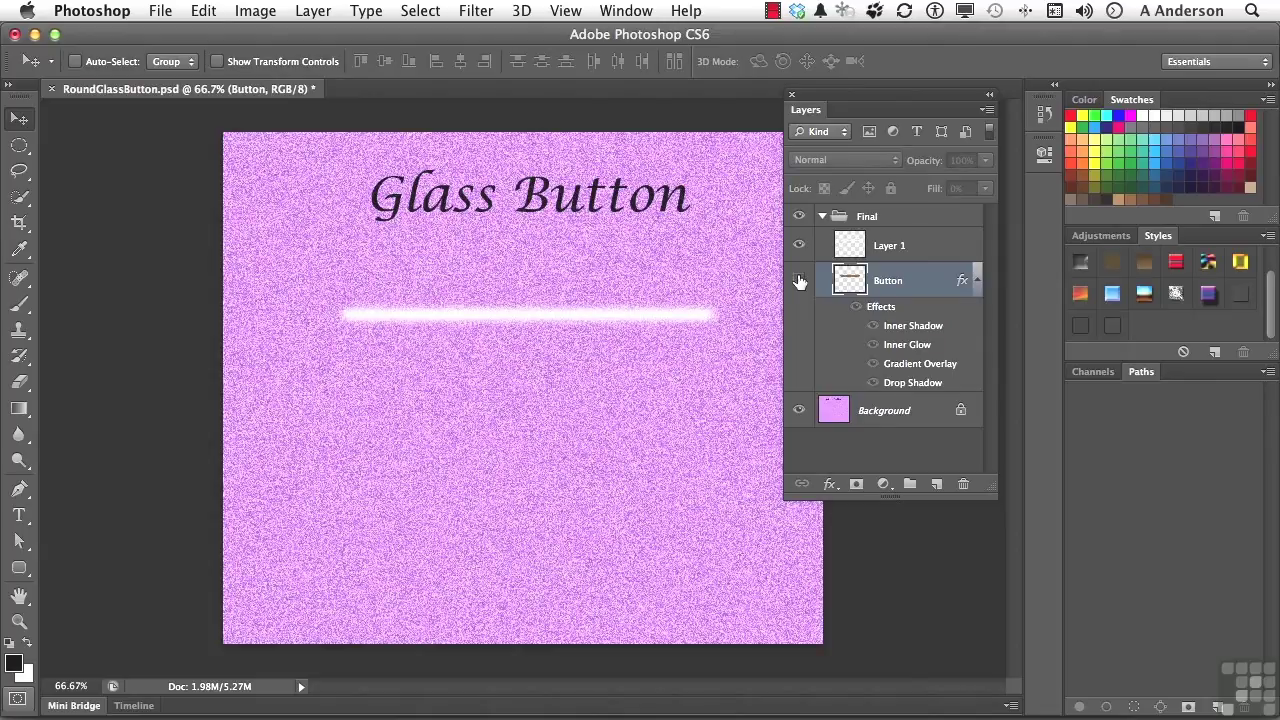
{"action": "left_click", "coordinate": [799, 281]}
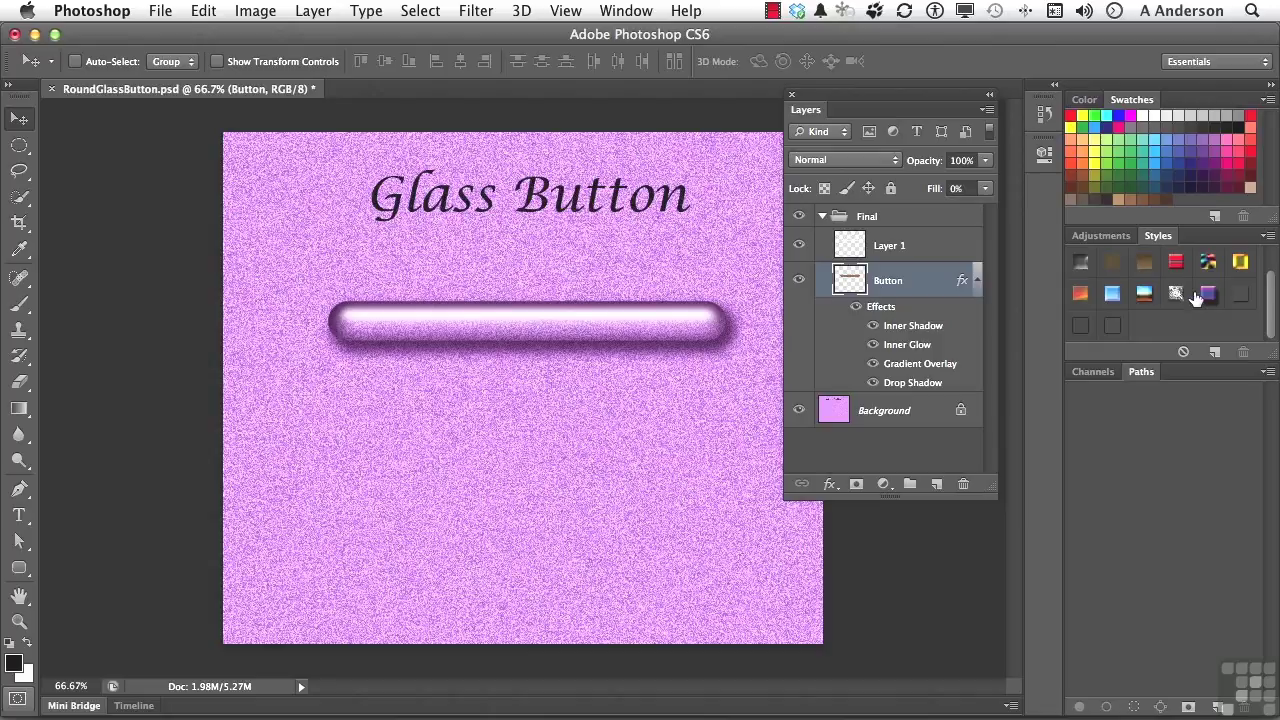
{"action": "left_click", "coordinate": [1186, 63]}
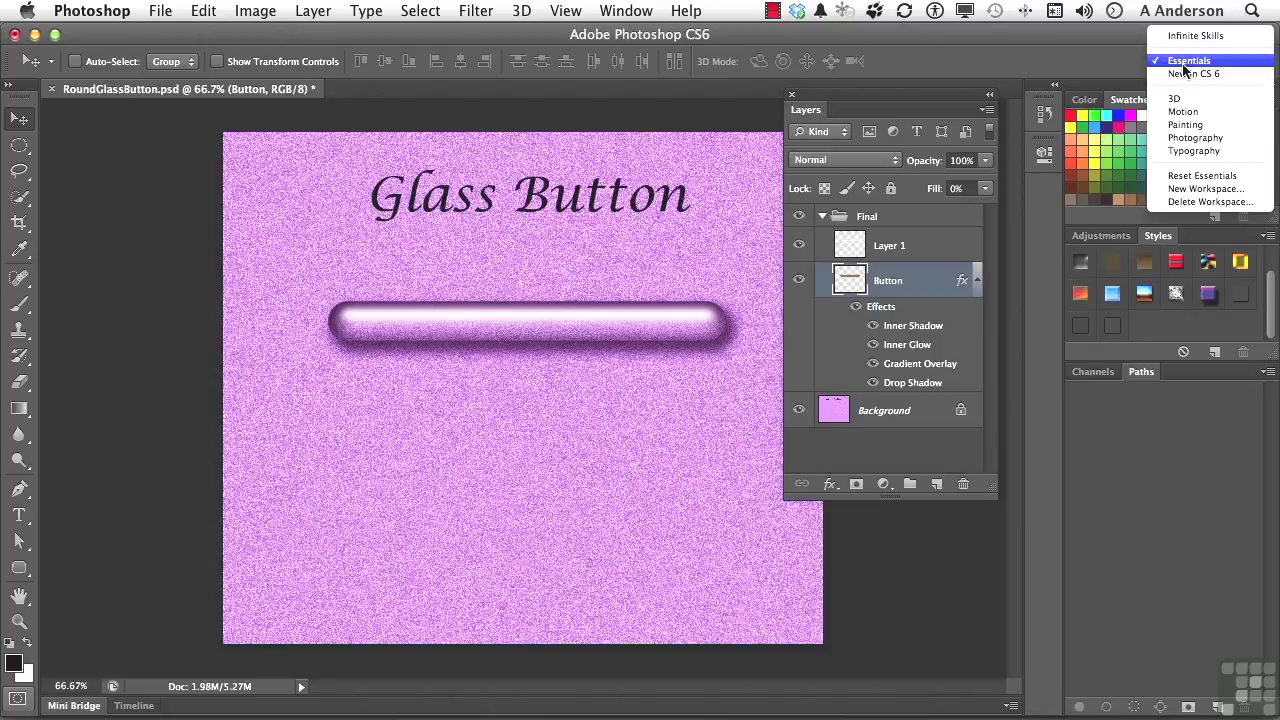
{"action": "left_click", "coordinate": [1186, 62]}
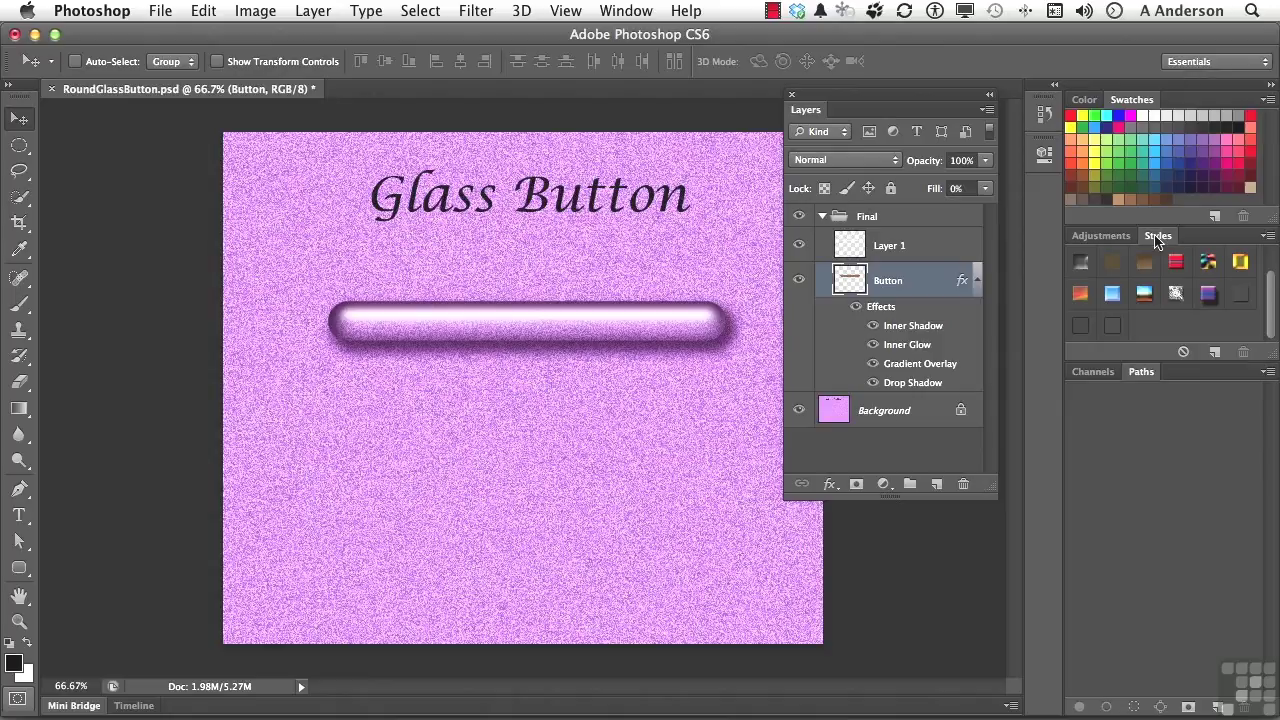
{"action": "left_click", "coordinate": [614, 12]}
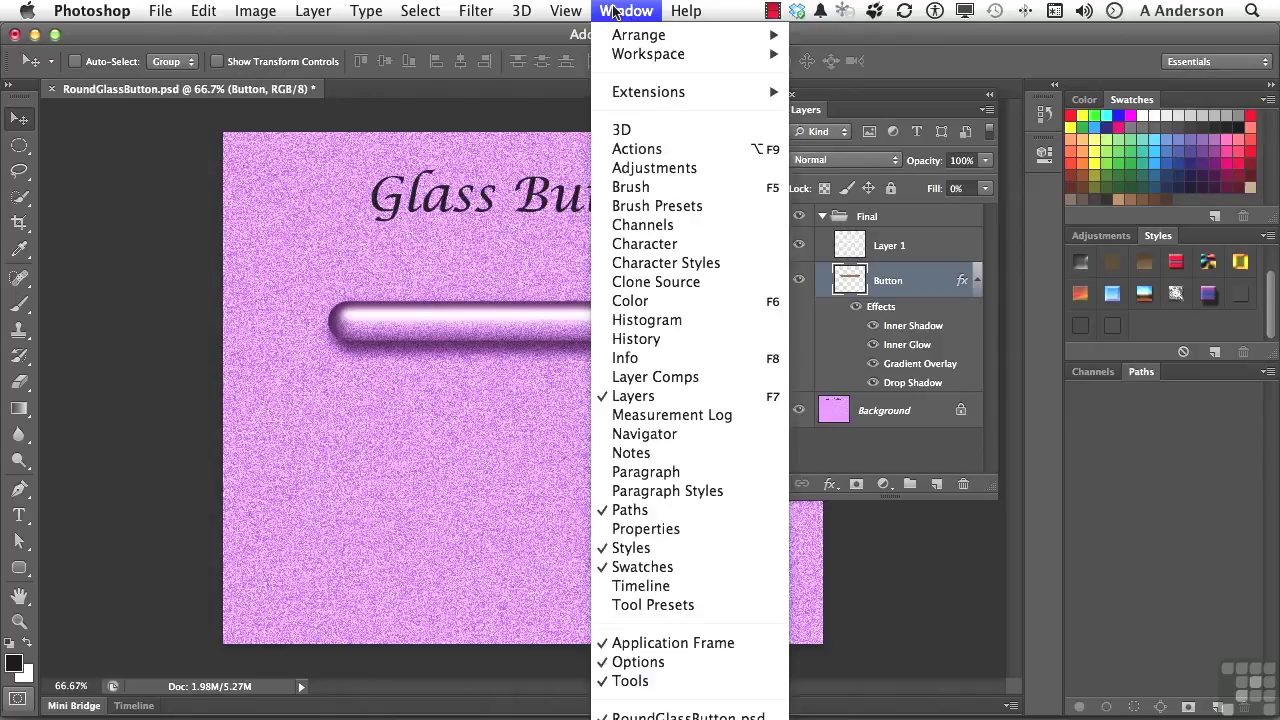
{"action": "left_click", "coordinate": [614, 12]}
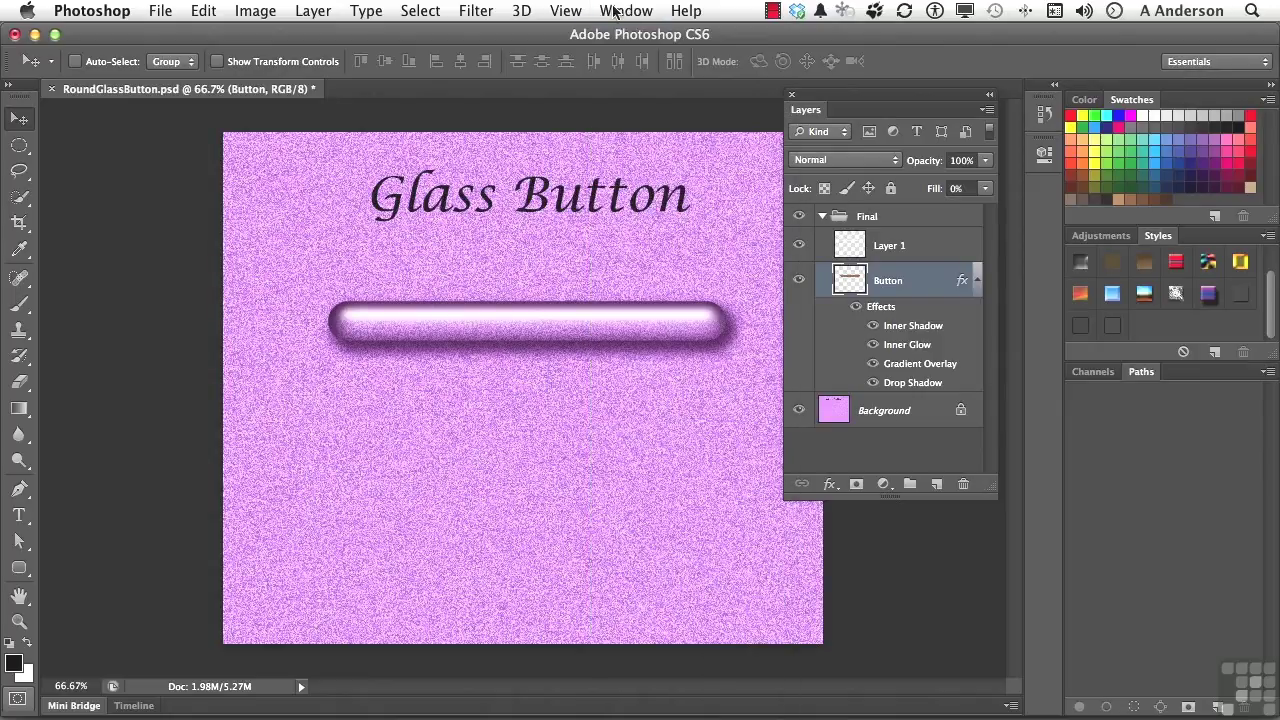
Float and enlarge the Styles panel, and save the Button layer's effects and blending options as a style named Cool Style
{"action": "left_click_drag", "start_coordinate": [1156, 240], "coordinate": [114, 402]}
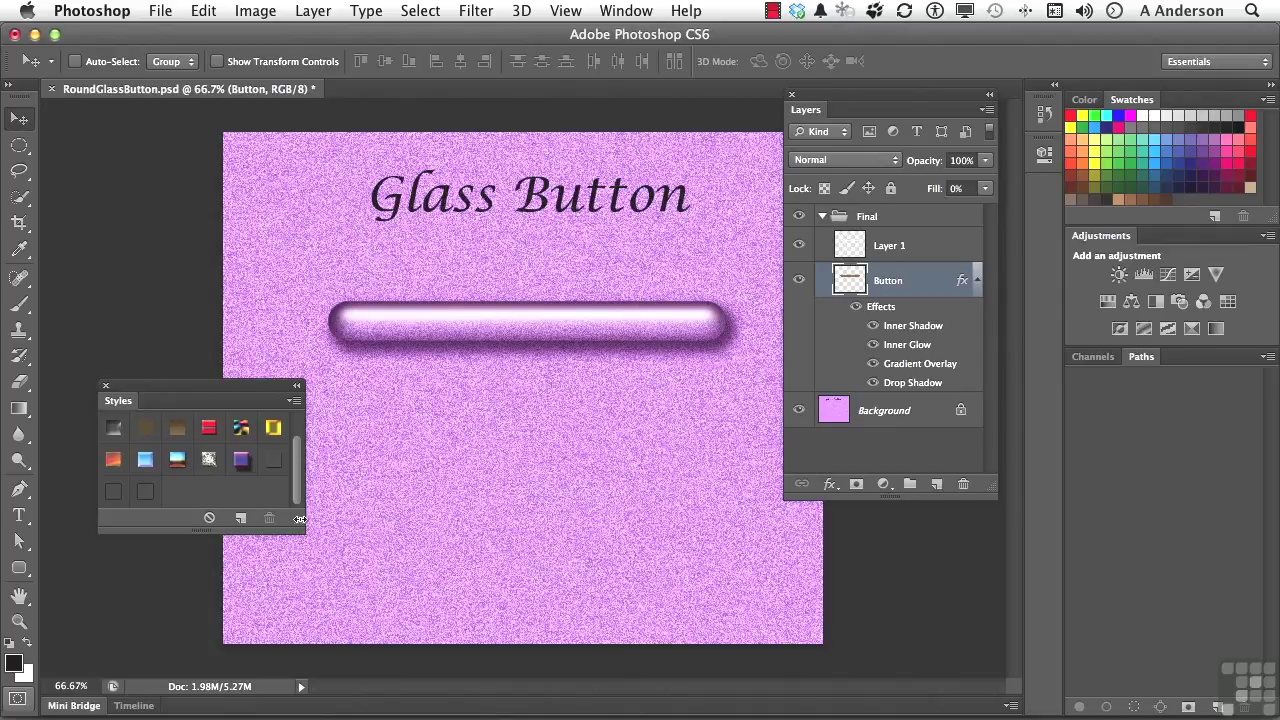
{"action": "left_click_drag", "start_coordinate": [300, 519], "coordinate": [293, 563]}
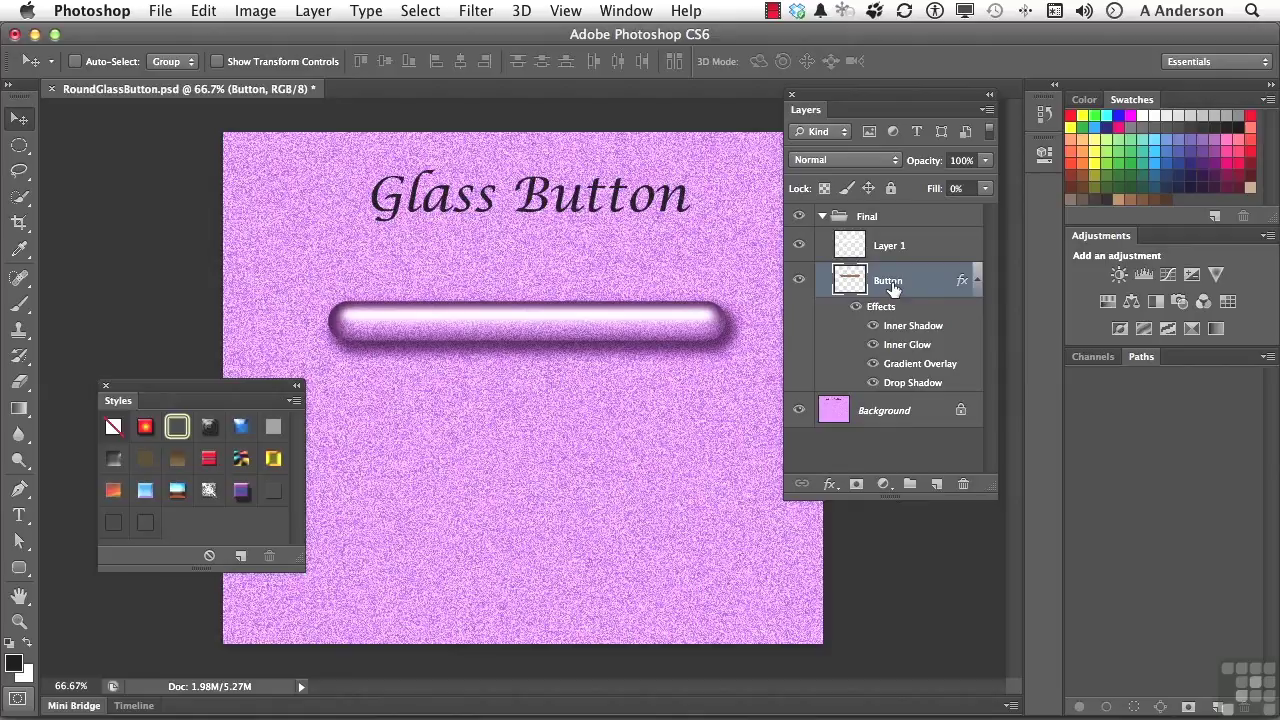
{"action": "left_click", "coordinate": [240, 557]}
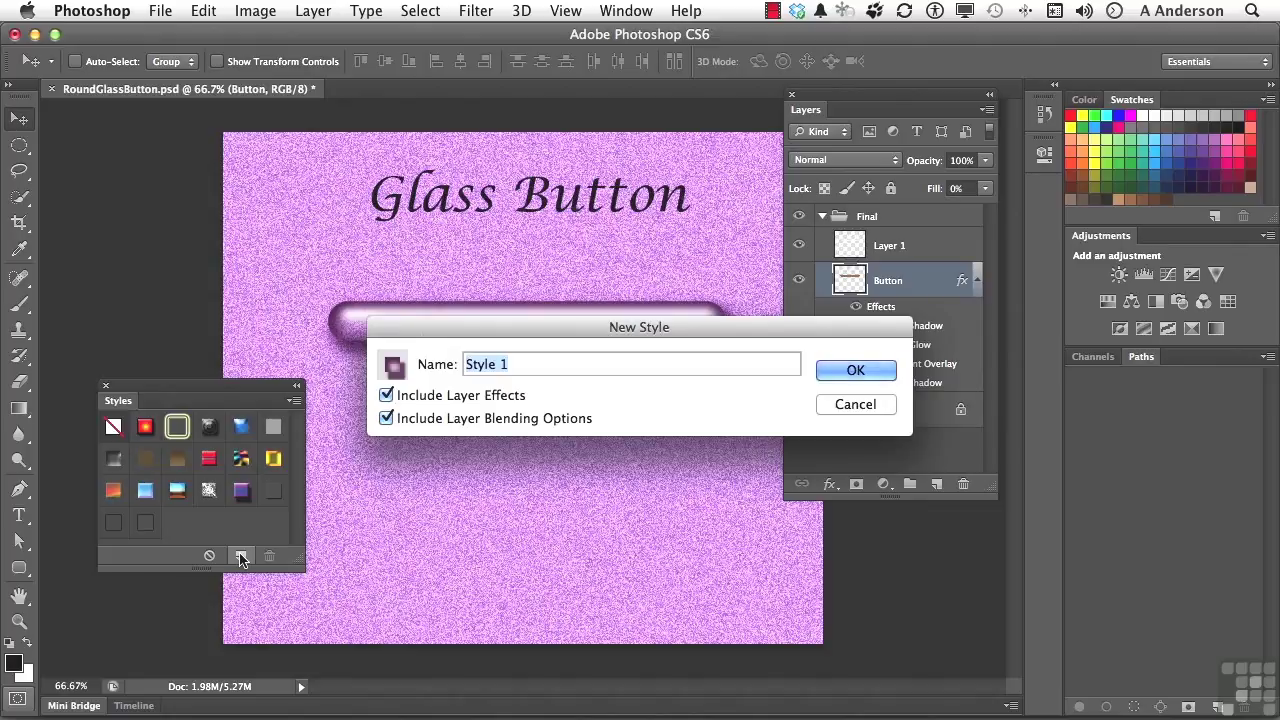
{"action": "type", "text": "Cool Style"}
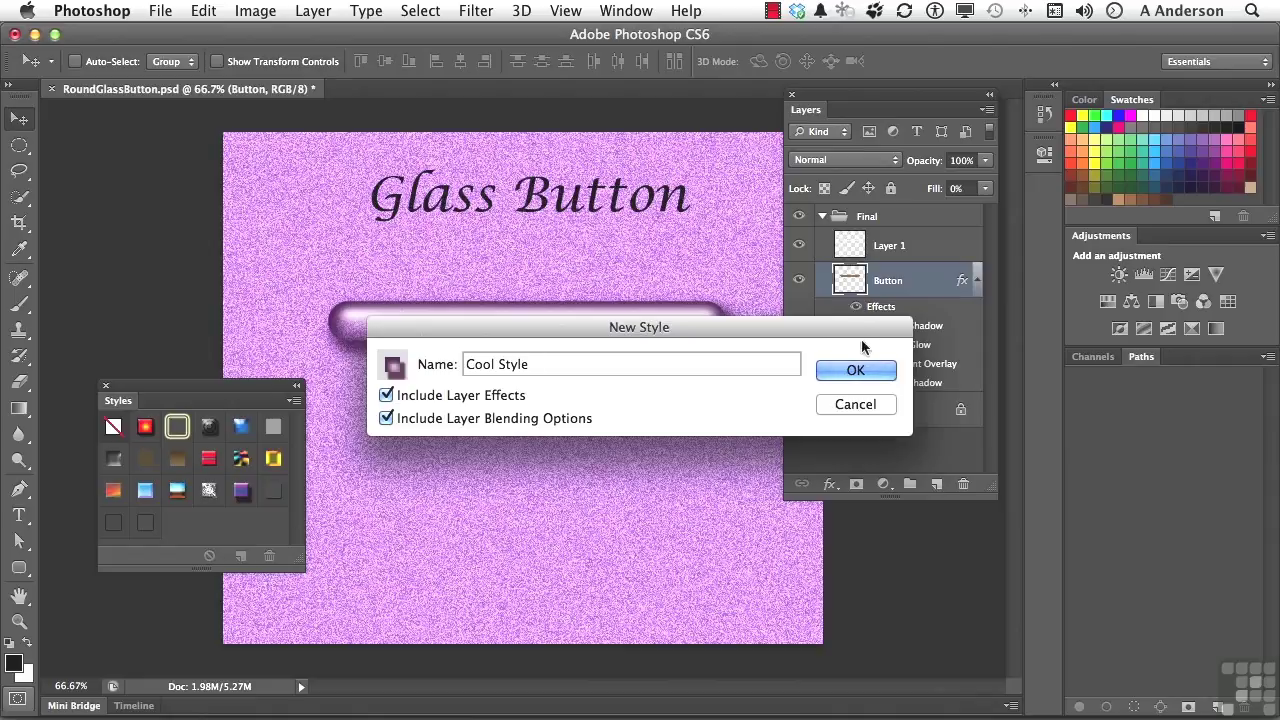
{"action": "left_click", "coordinate": [849, 372]}
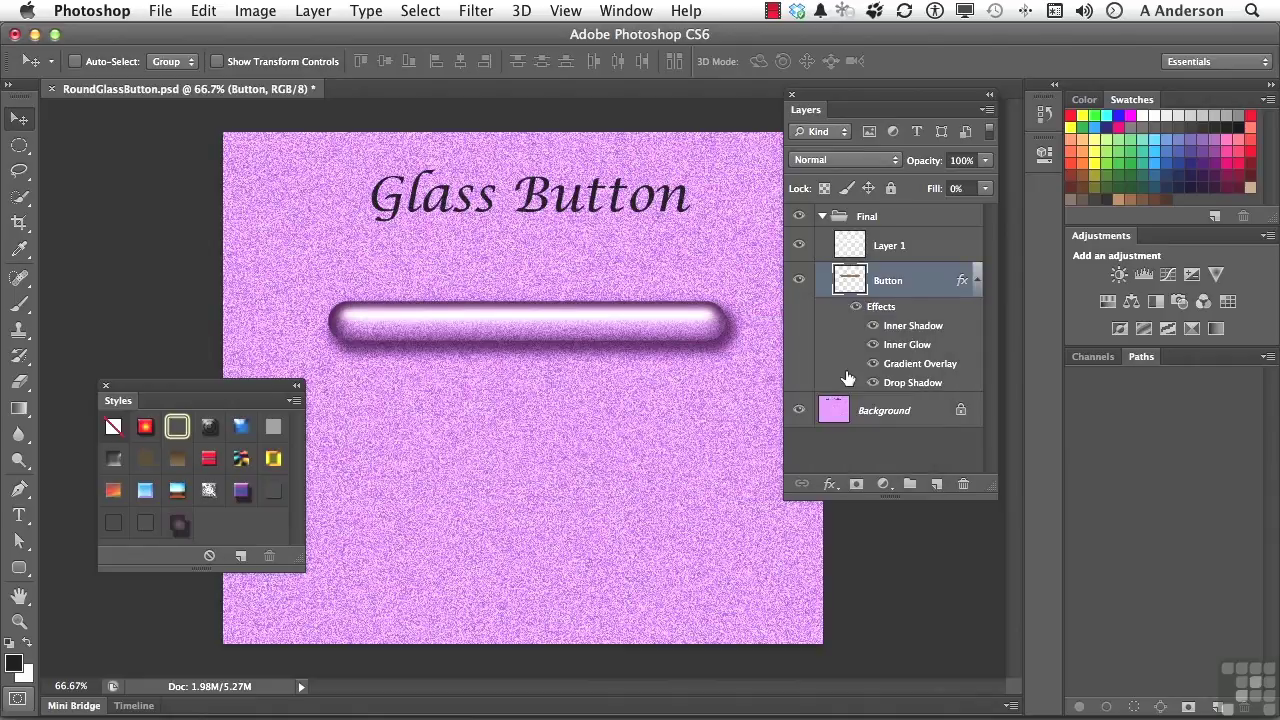
Collapse and hide the Final group, and add an empty layer above it
{"action": "left_click", "coordinate": [889, 219]}
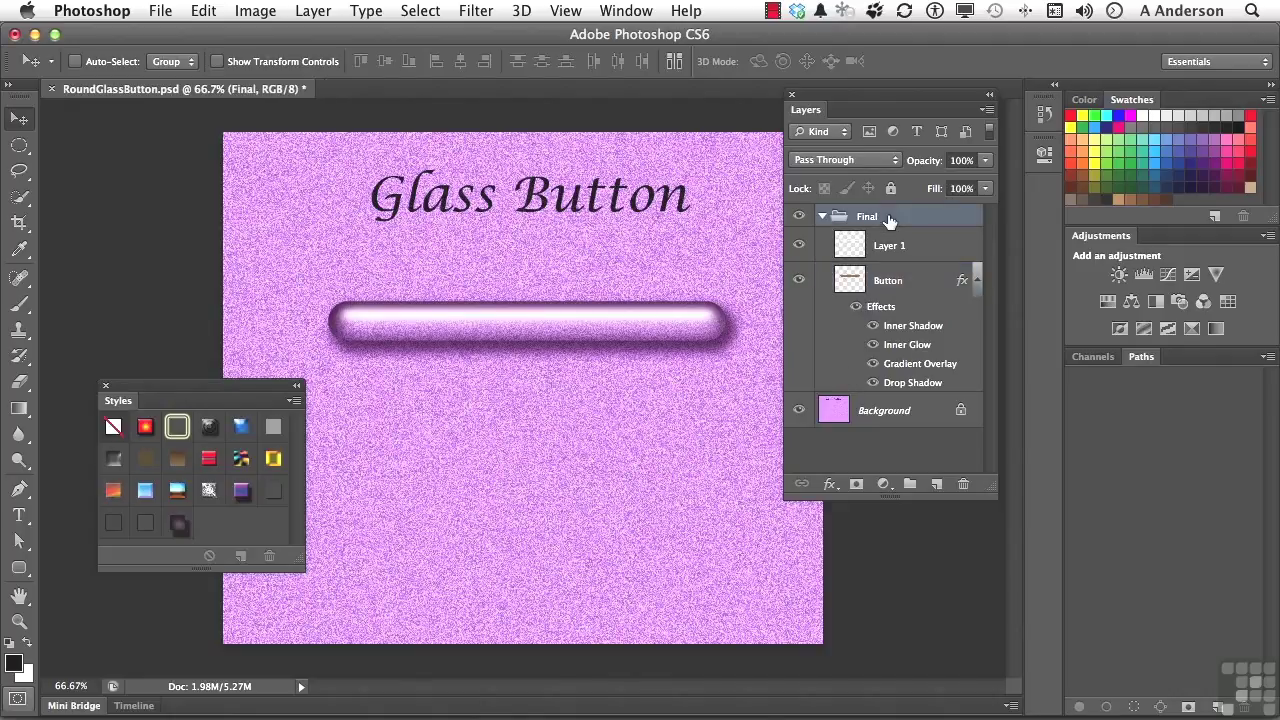
{"action": "left_click", "coordinate": [821, 217]}
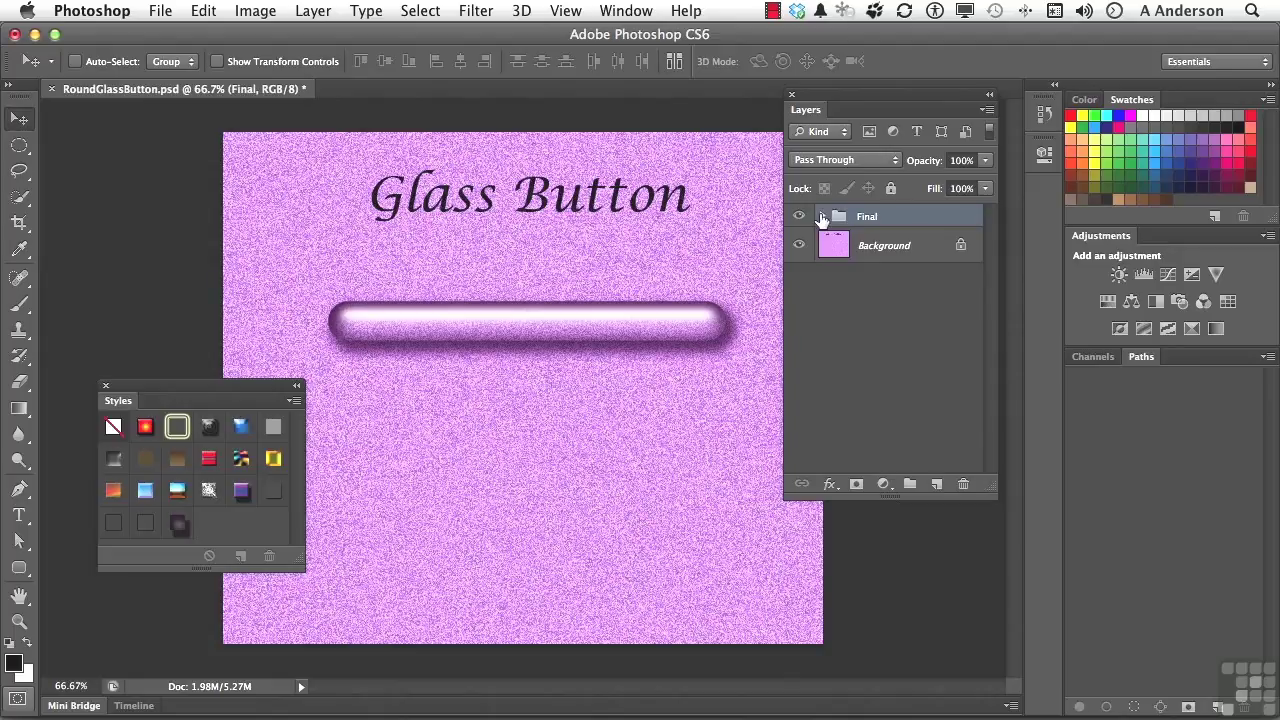
{"action": "left_click", "coordinate": [937, 486]}
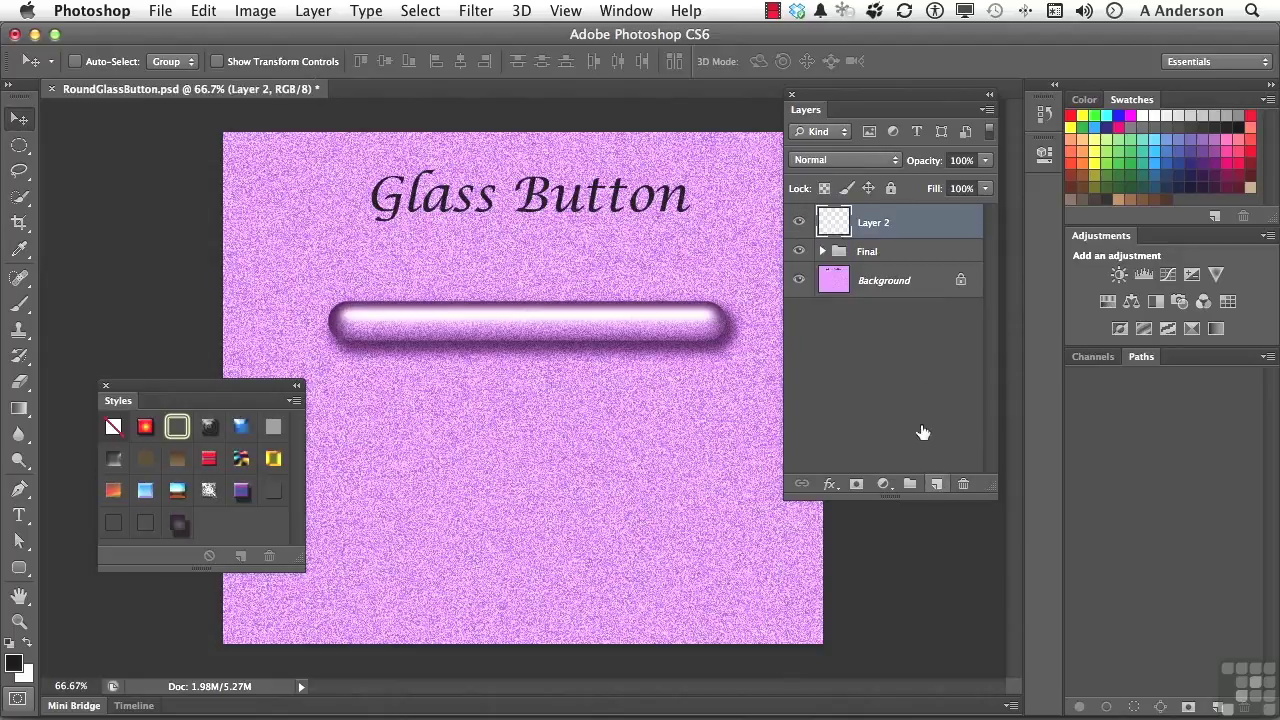
{"action": "left_click", "coordinate": [798, 251]}
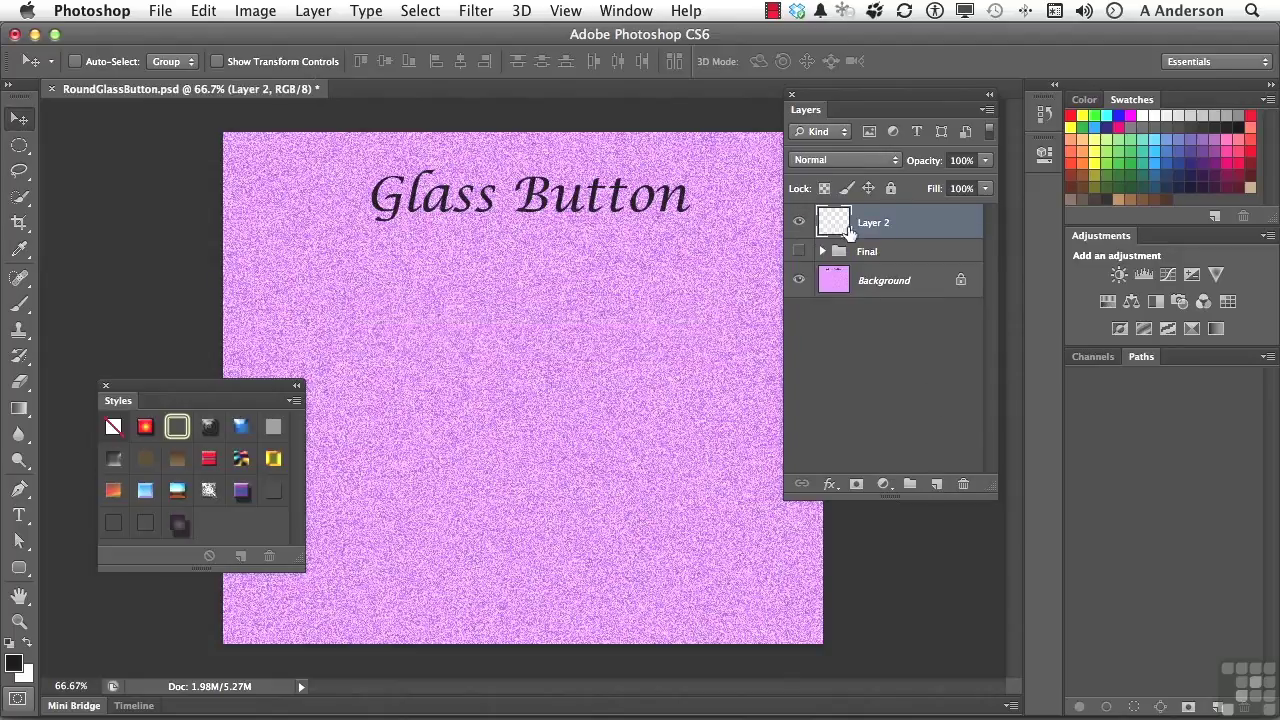
Try Cool Style on a long 30 px radius rounded rectangle drawn below the title, and delete its layer
{"action": "left_click", "coordinate": [14, 569]}
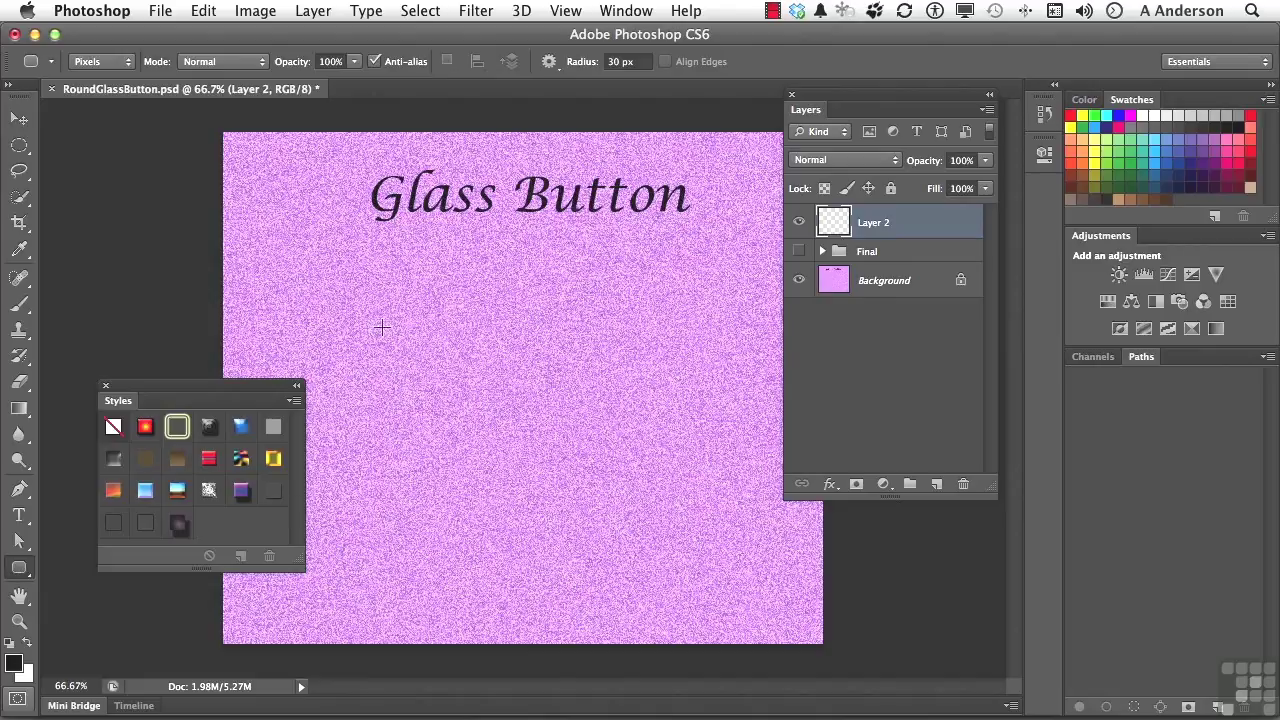
{"action": "left_click_drag", "start_coordinate": [360, 297], "coordinate": [712, 330]}
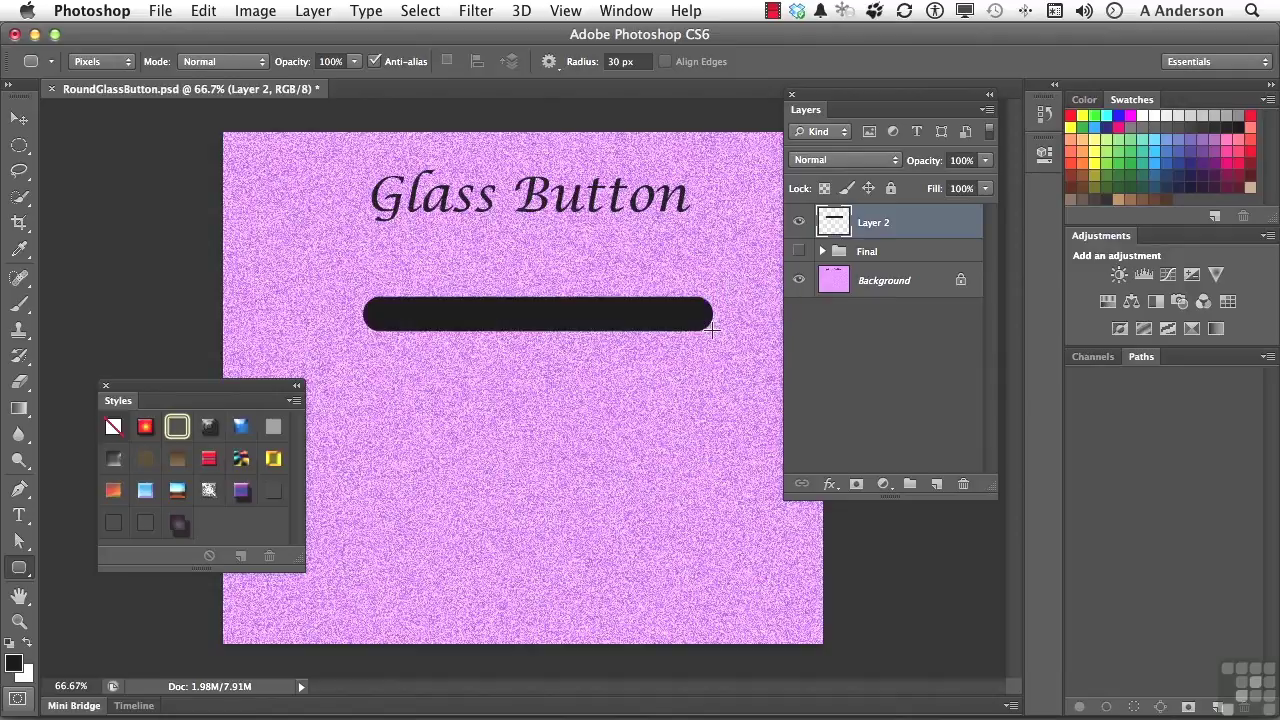
{"action": "left_click", "coordinate": [178, 525]}
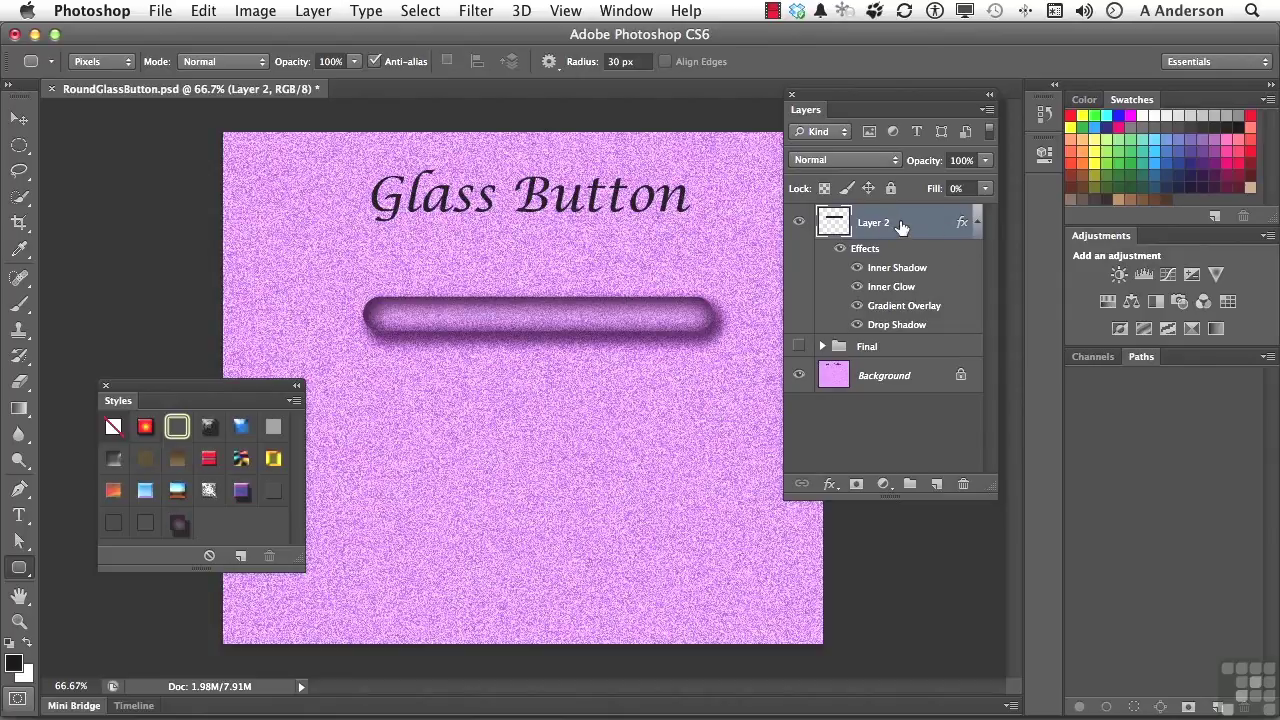
{"action": "key", "text": "BackSpace"}
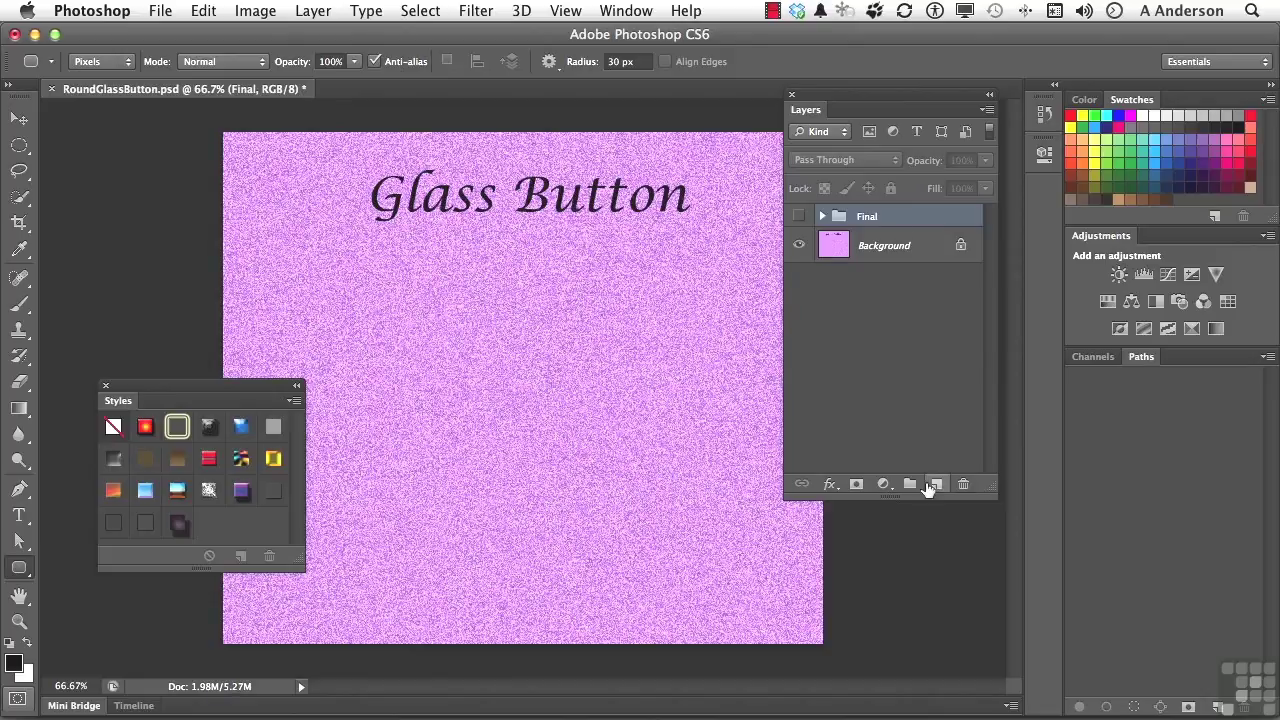
Add a new layer above the Final group and name it Round Button
{"action": "left_click", "coordinate": [935, 484]}
{"action": "double_click", "coordinate": [876, 224]}
{"action": "type", "text": "Round Button"}
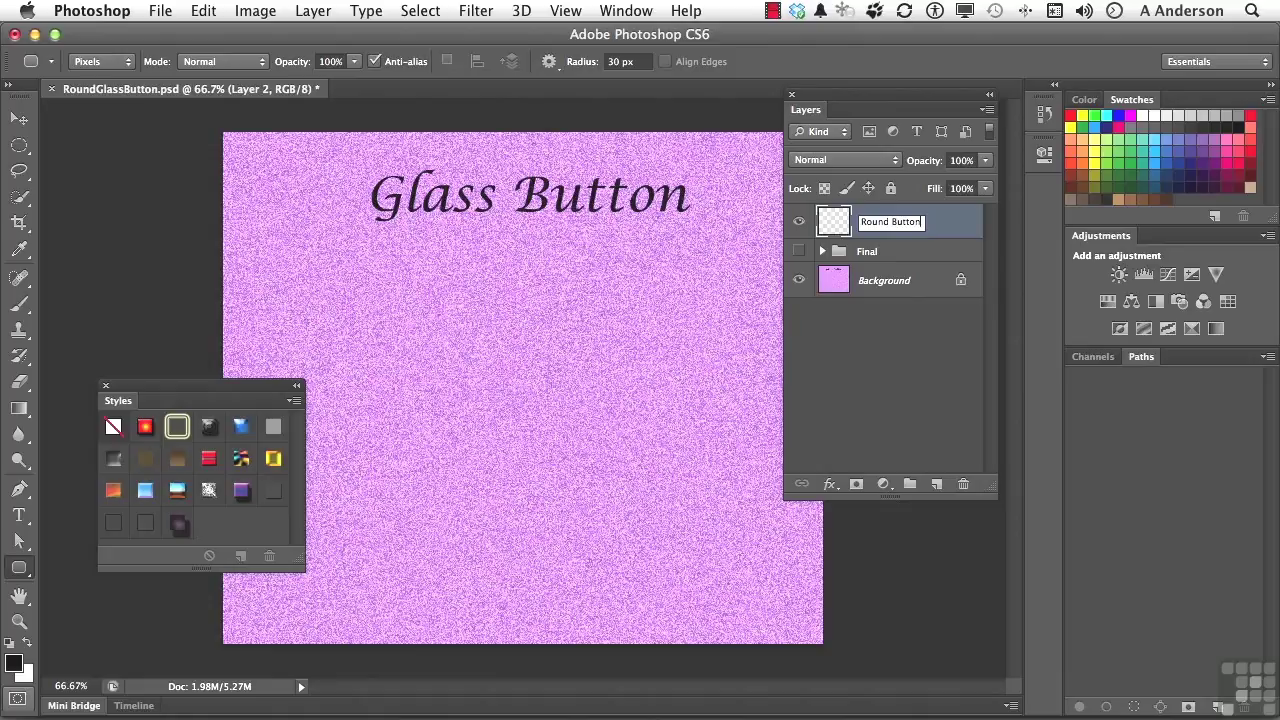
{"action": "left_click", "coordinate": [959, 224]}
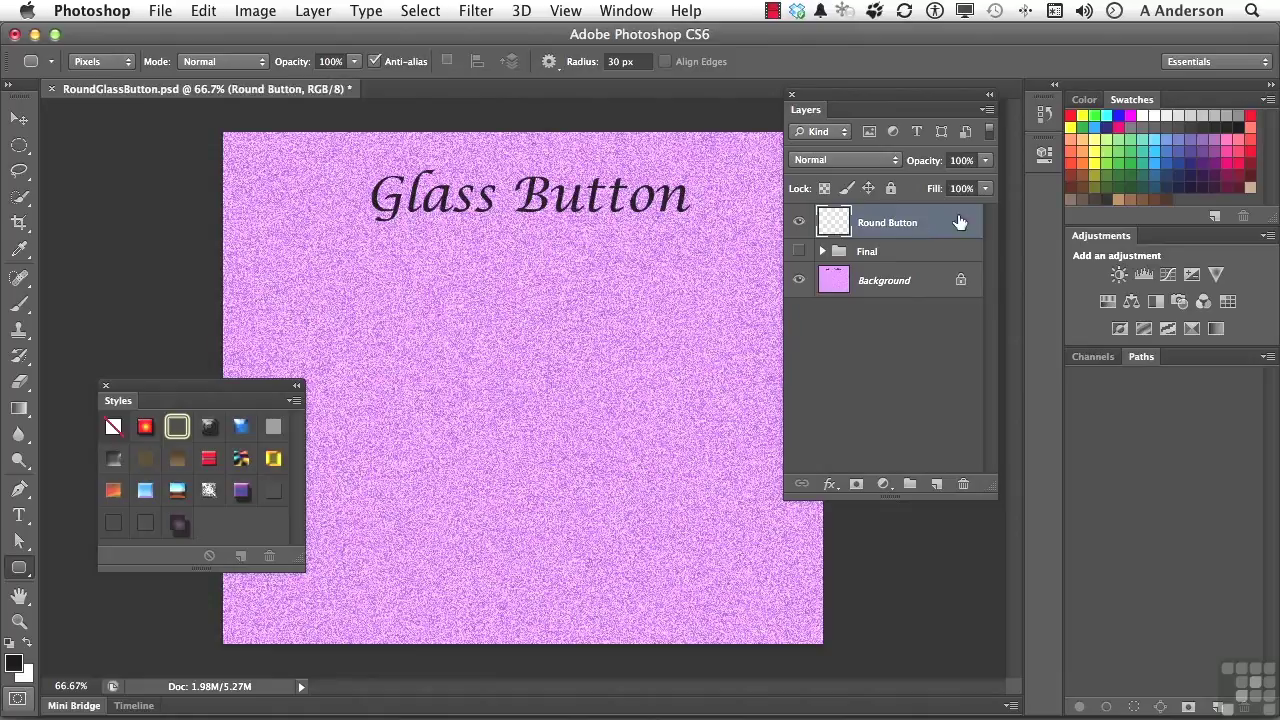
Draw a light brown filled circle below the title on the Round Button layer with the Ellipse Tool and apply Cool Style
{"action": "right_click", "coordinate": [19, 570]}
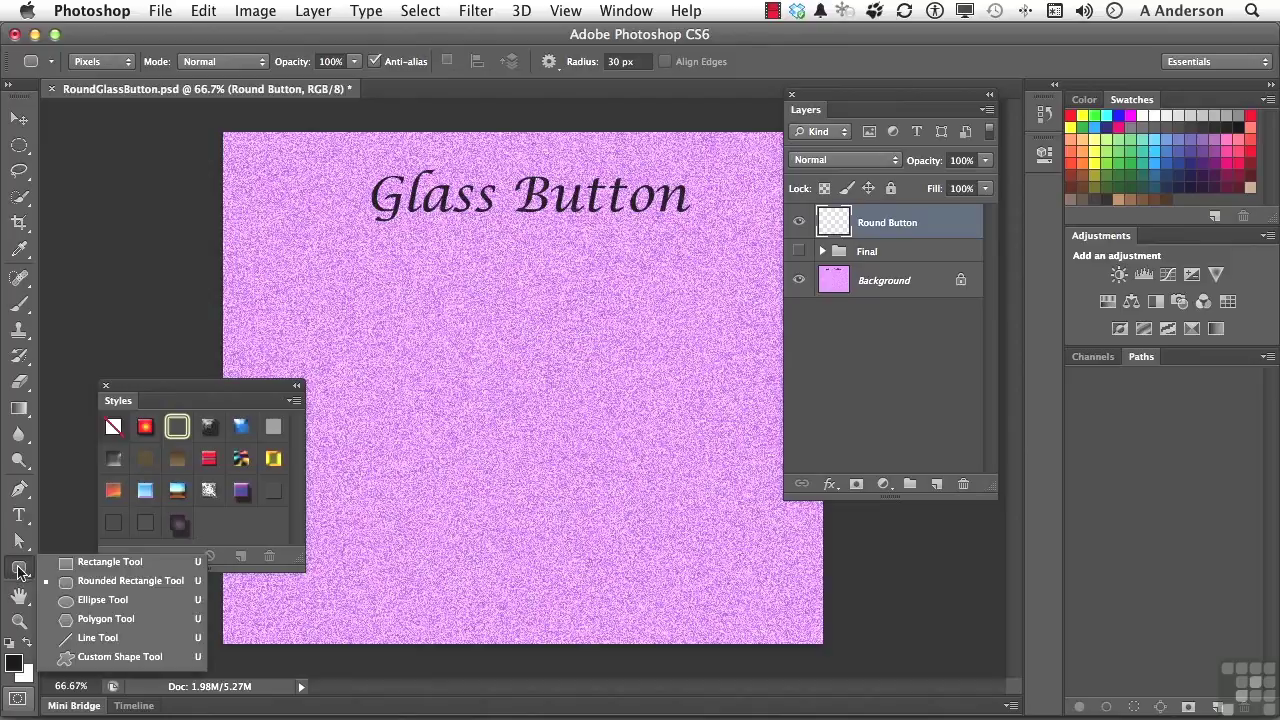
{"action": "left_click", "coordinate": [100, 600]}
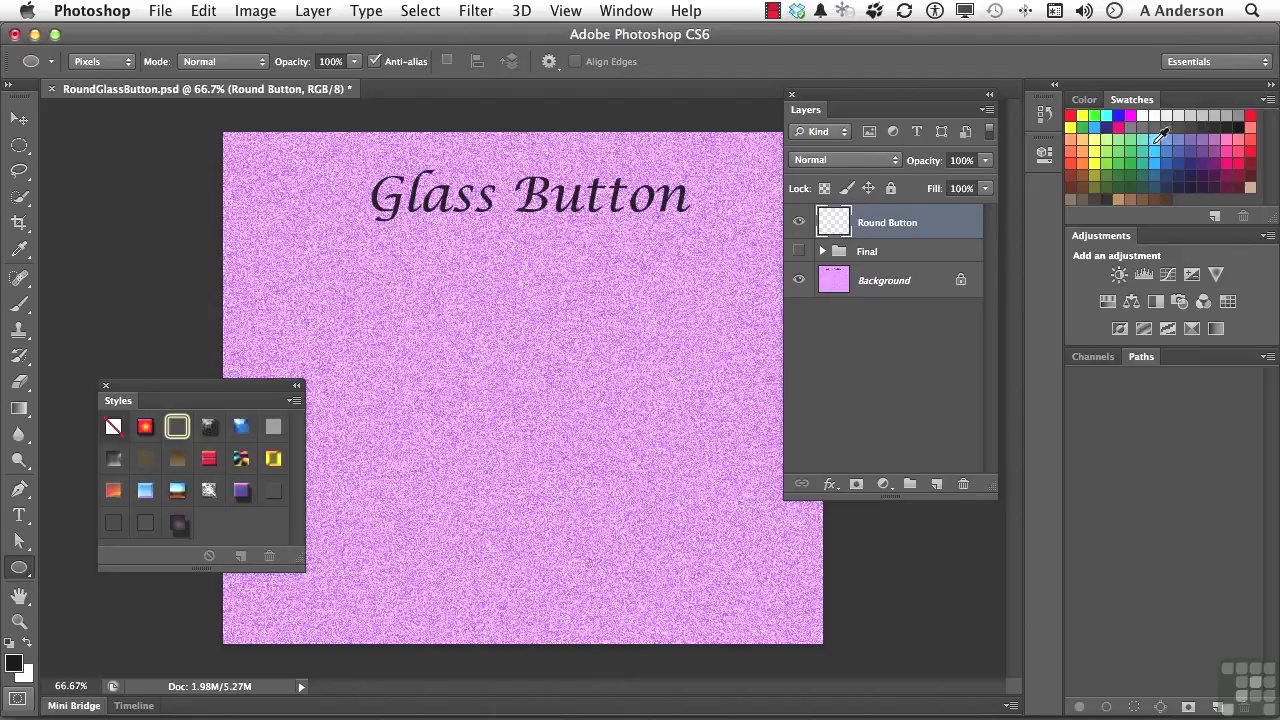
{"action": "left_click", "coordinate": [1126, 194]}
{"action": "left_click_drag", "start_coordinate": [443, 297], "coordinate": [561, 411]}
{"action": "key", "text": "shift"}
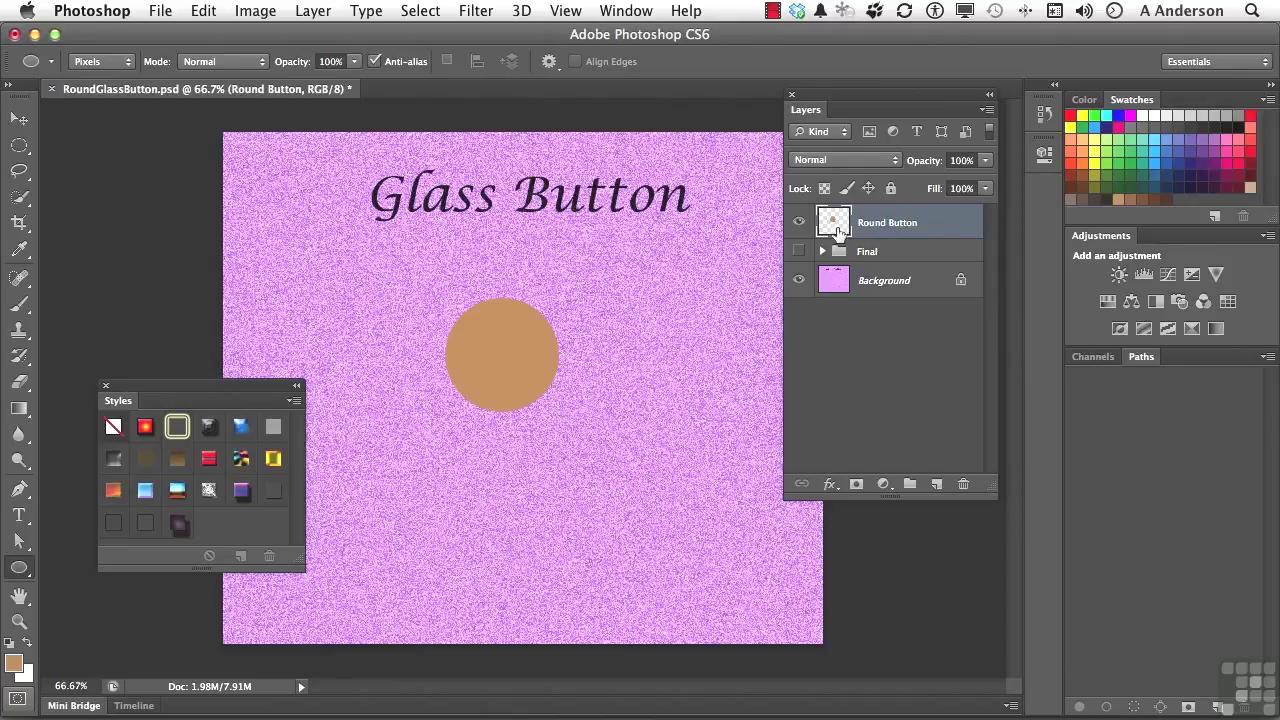
{"action": "left_click", "coordinate": [179, 525]}
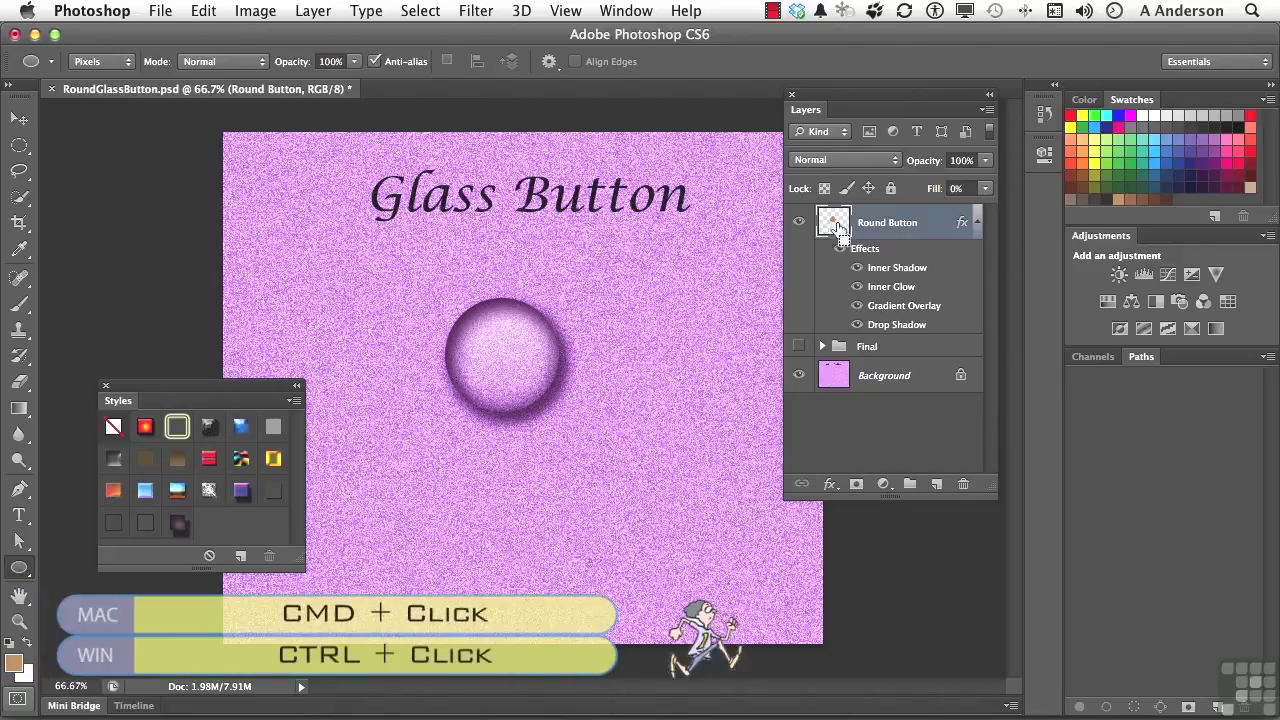
Load the Round Button layer's outline as a selection and contract it by 7 pixels
{"action": "left_click", "coordinate": [836, 228], "text": "super"}
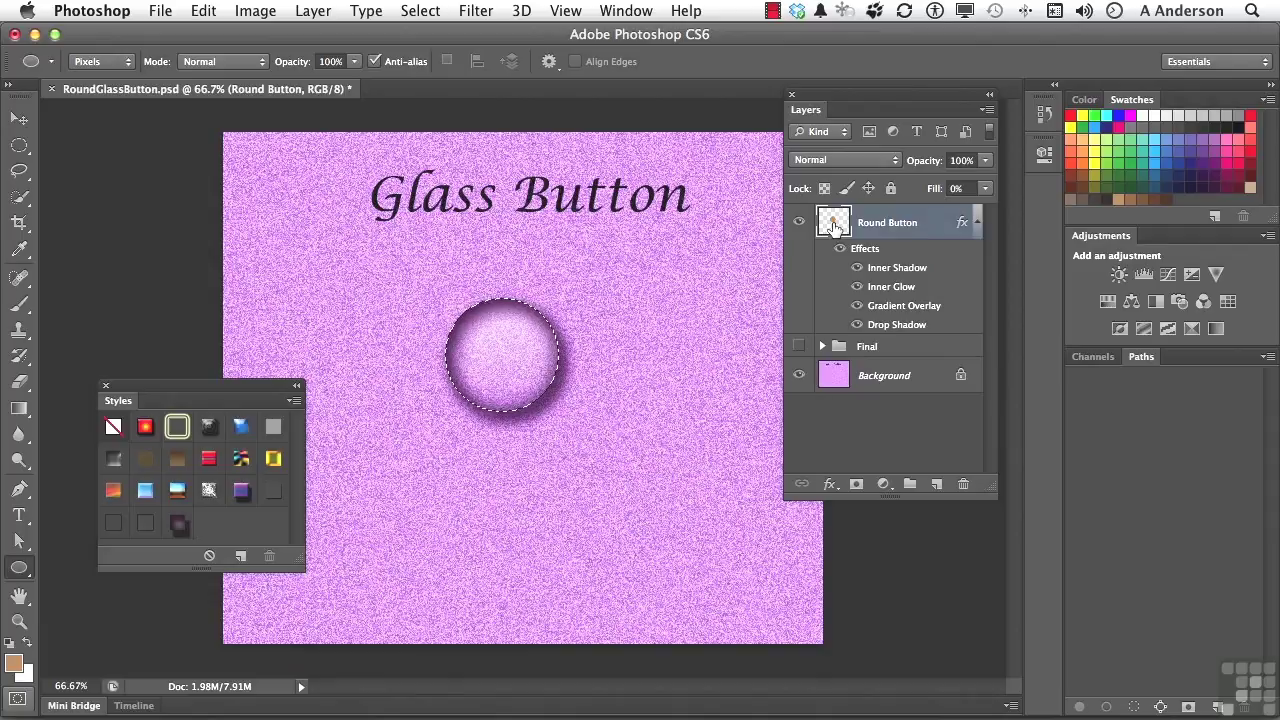
{"action": "left_click", "coordinate": [424, 12]}
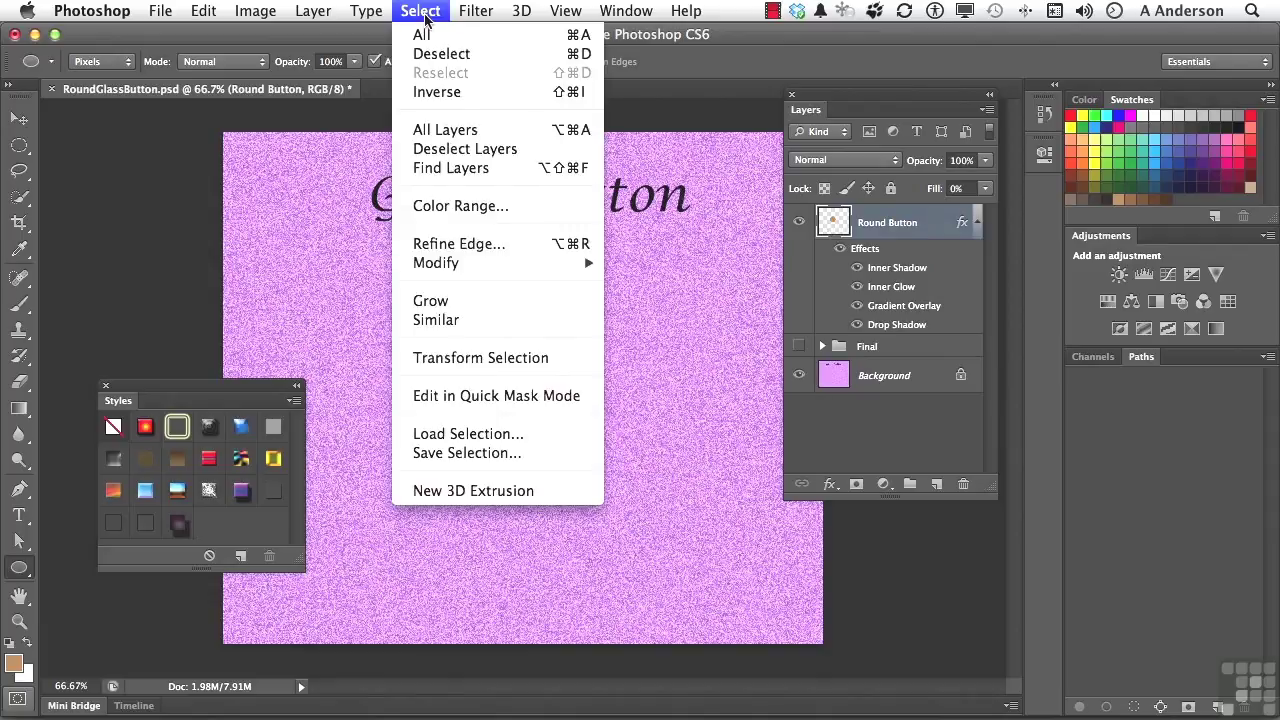
{"action": "mouse_move", "coordinate": [472, 266]}
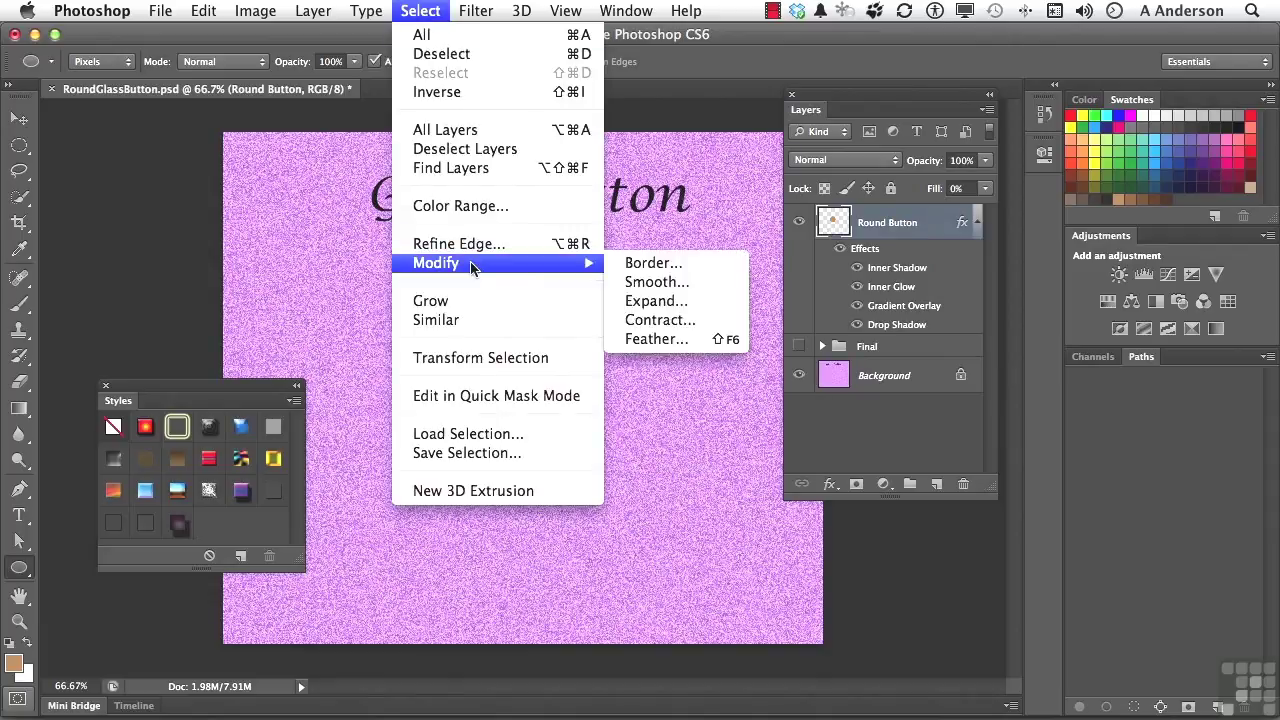
{"action": "left_click", "coordinate": [676, 322]}
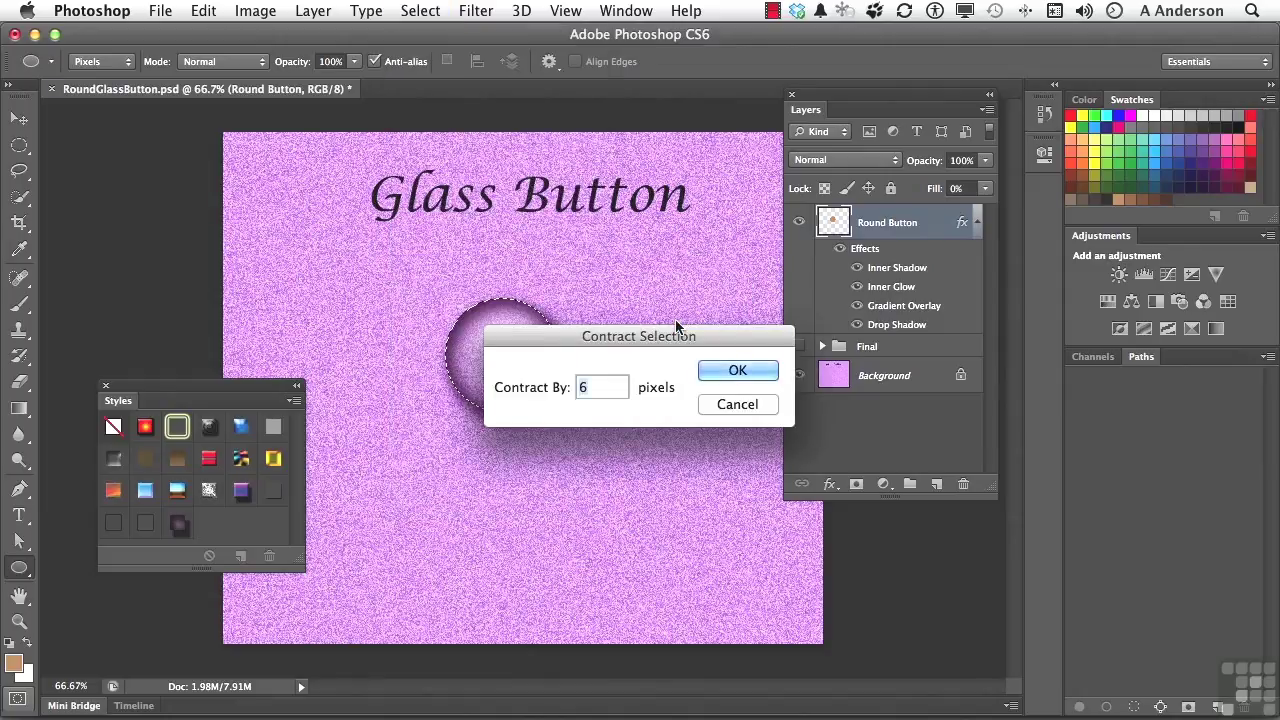
{"action": "type", "text": "7"}
{"action": "left_click", "coordinate": [727, 372]}
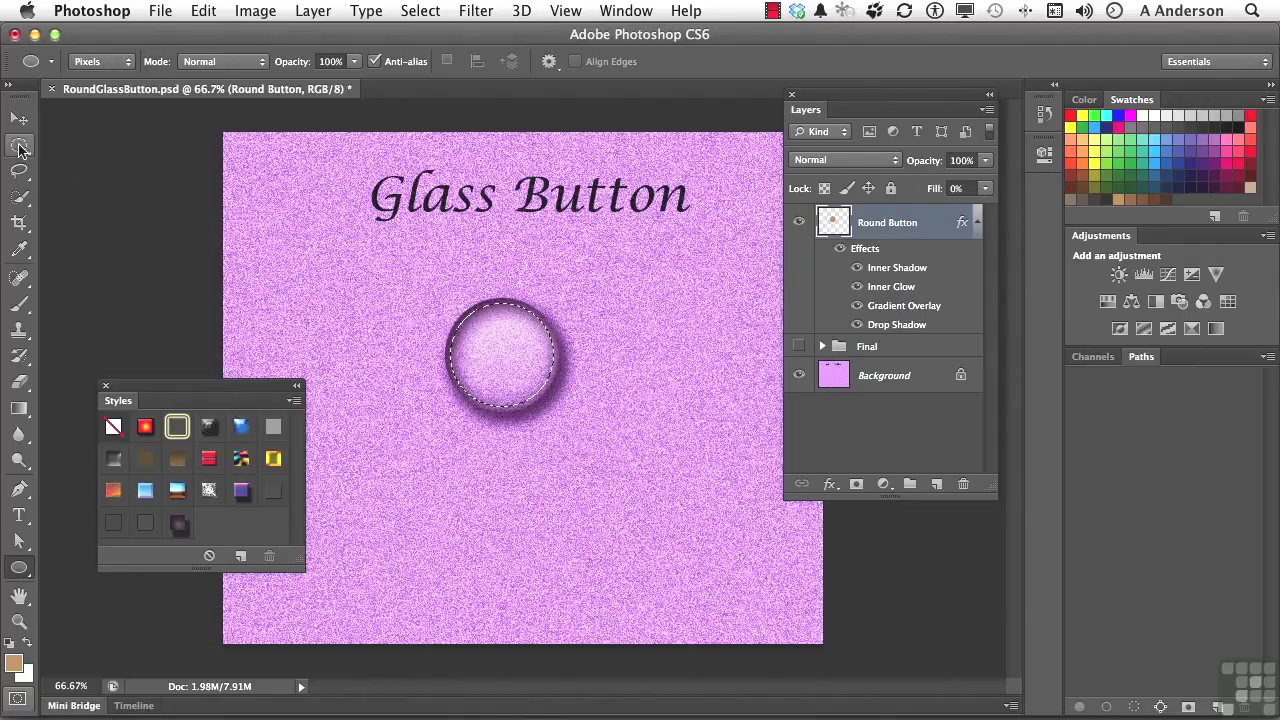
Subtract an ellipse about 2.7 by 2.5 in from the circular selection, leaving a crescent along the button's upper-left edge
{"action": "left_click_drag", "start_coordinate": [19, 147], "coordinate": [84, 158]}
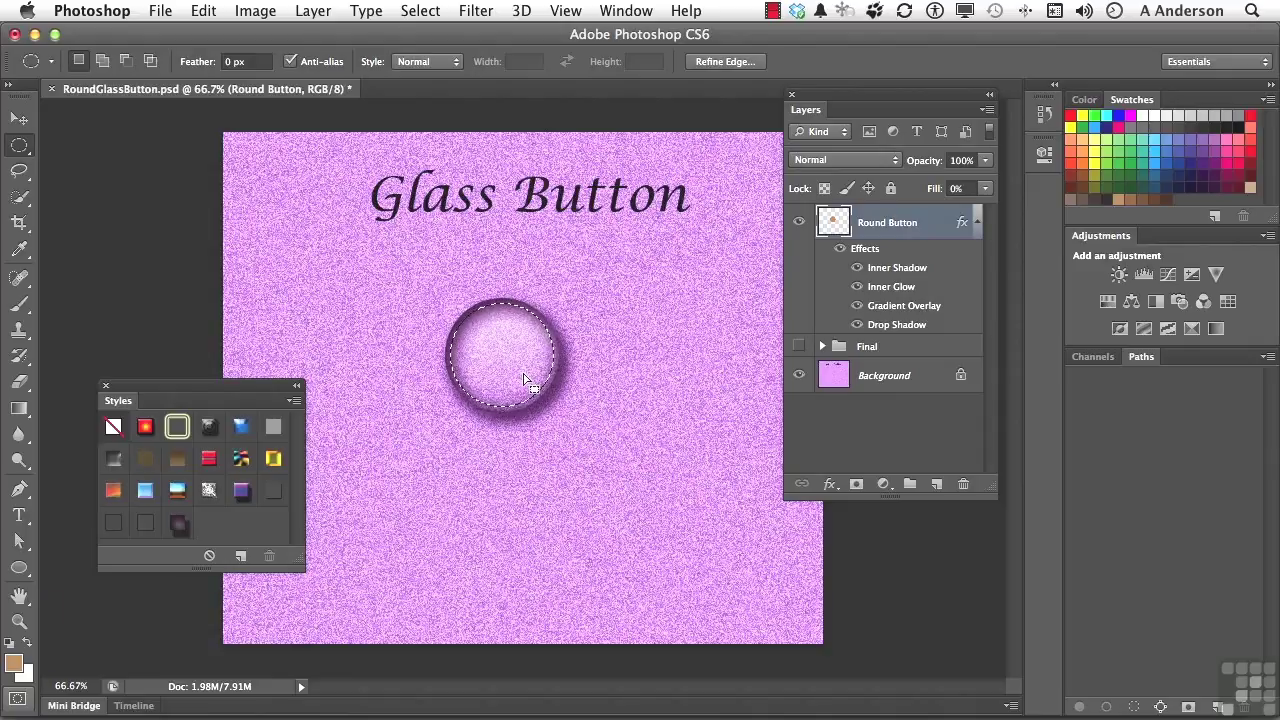
{"action": "key", "text": "alt"}
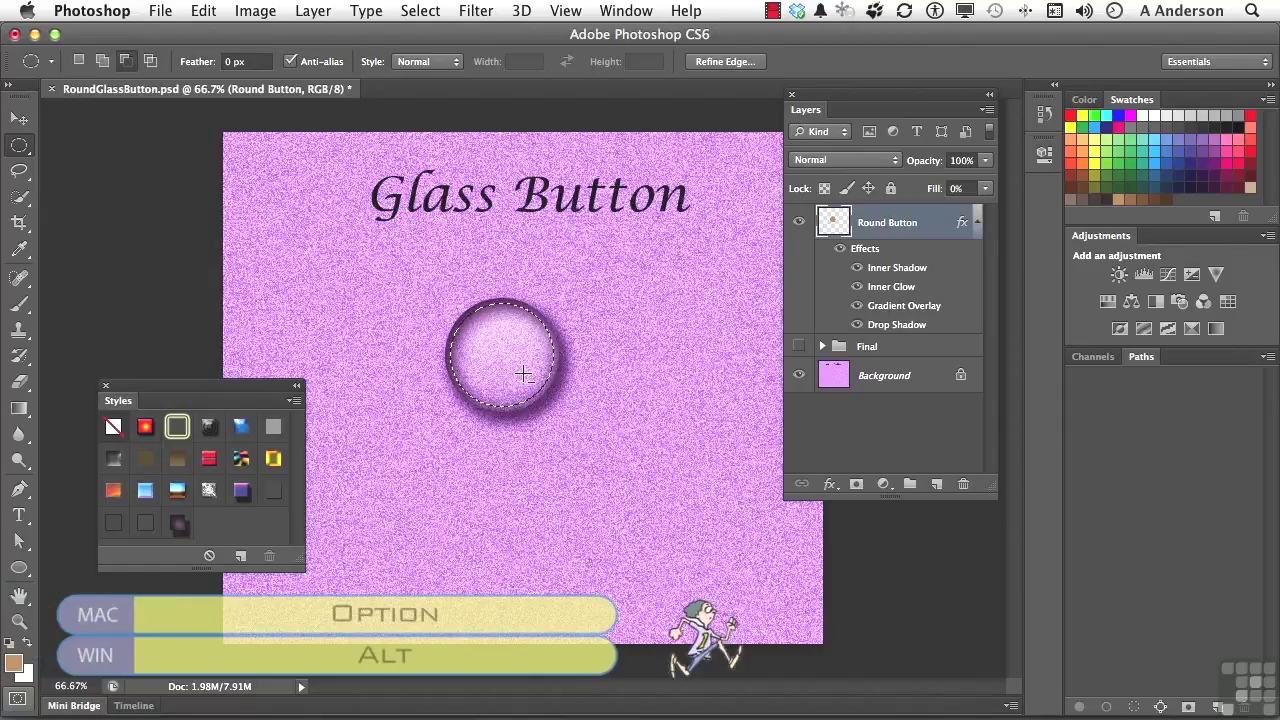
{"action": "left_click_drag", "start_coordinate": [523, 374], "coordinate": [583, 424]}
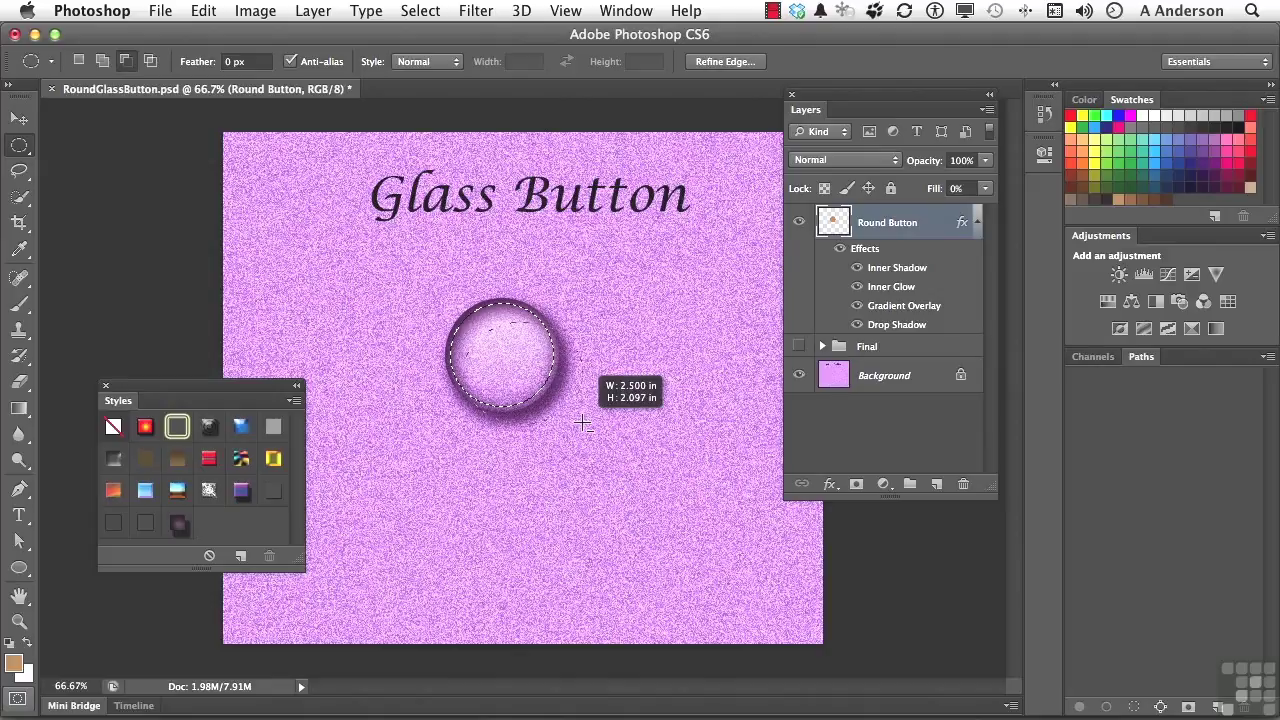
{"action": "left_click_drag", "start_coordinate": [582, 424], "coordinate": [586, 434]}
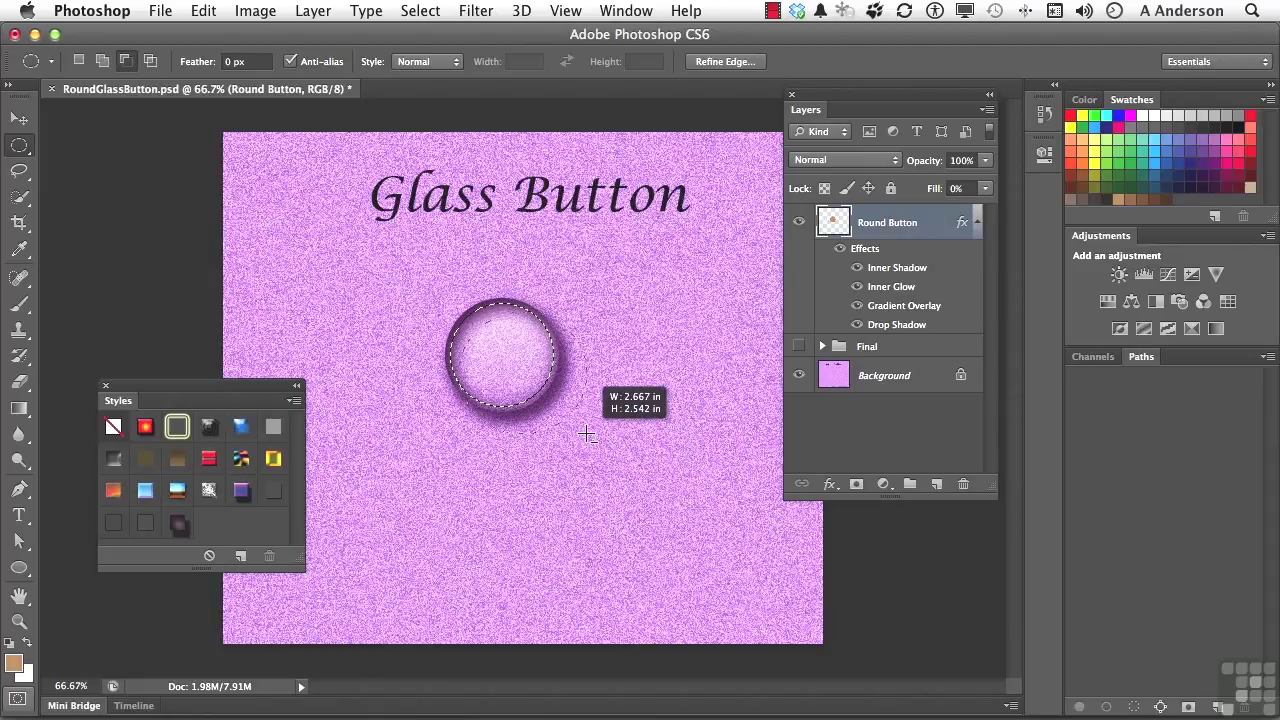
{"action": "left_click_drag", "start_coordinate": [587, 434], "coordinate": [586, 433]}
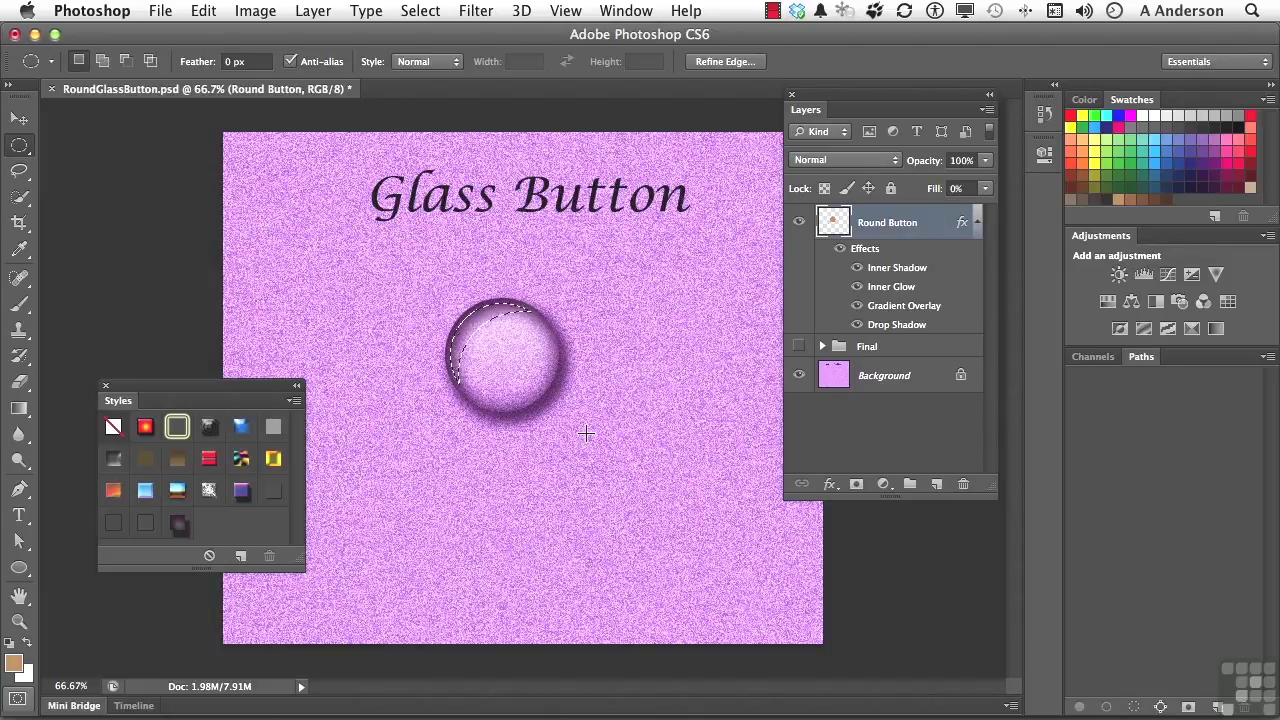
Fill the crescent selection with white on a new layer named Highlight above Round Button, and deselect it
{"action": "left_click", "coordinate": [28, 648]}
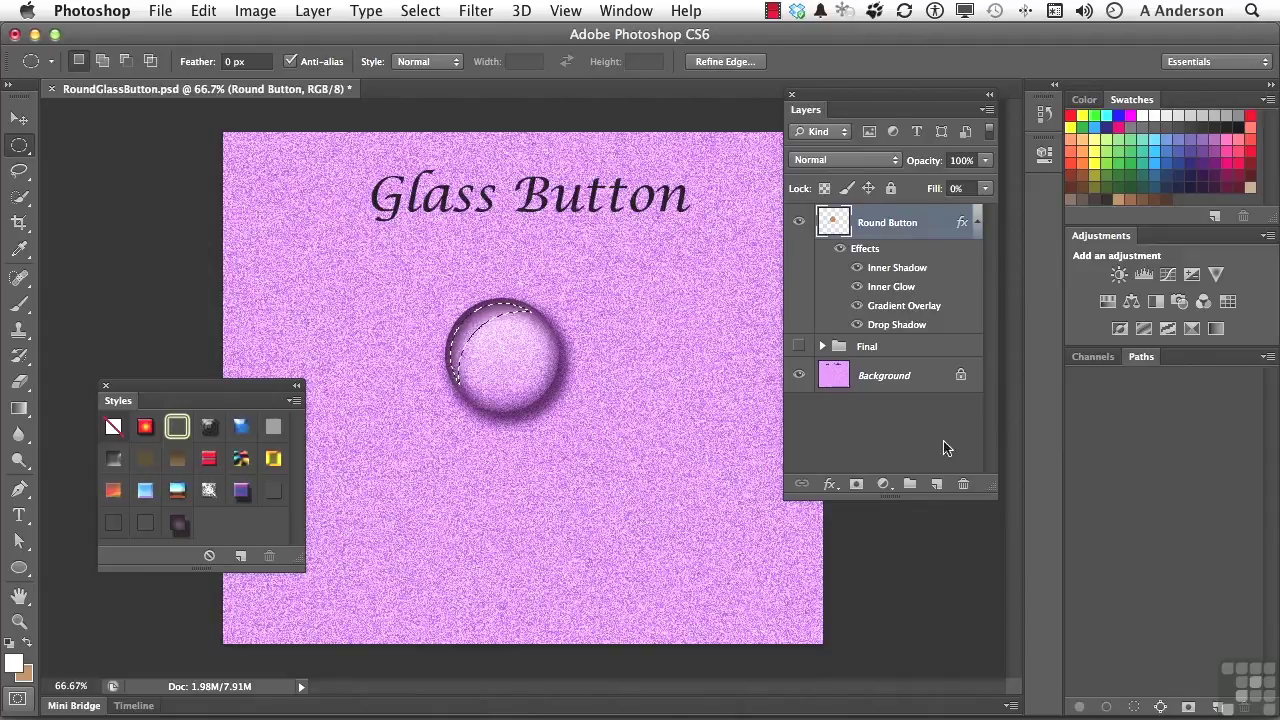
{"action": "left_click", "coordinate": [937, 485]}
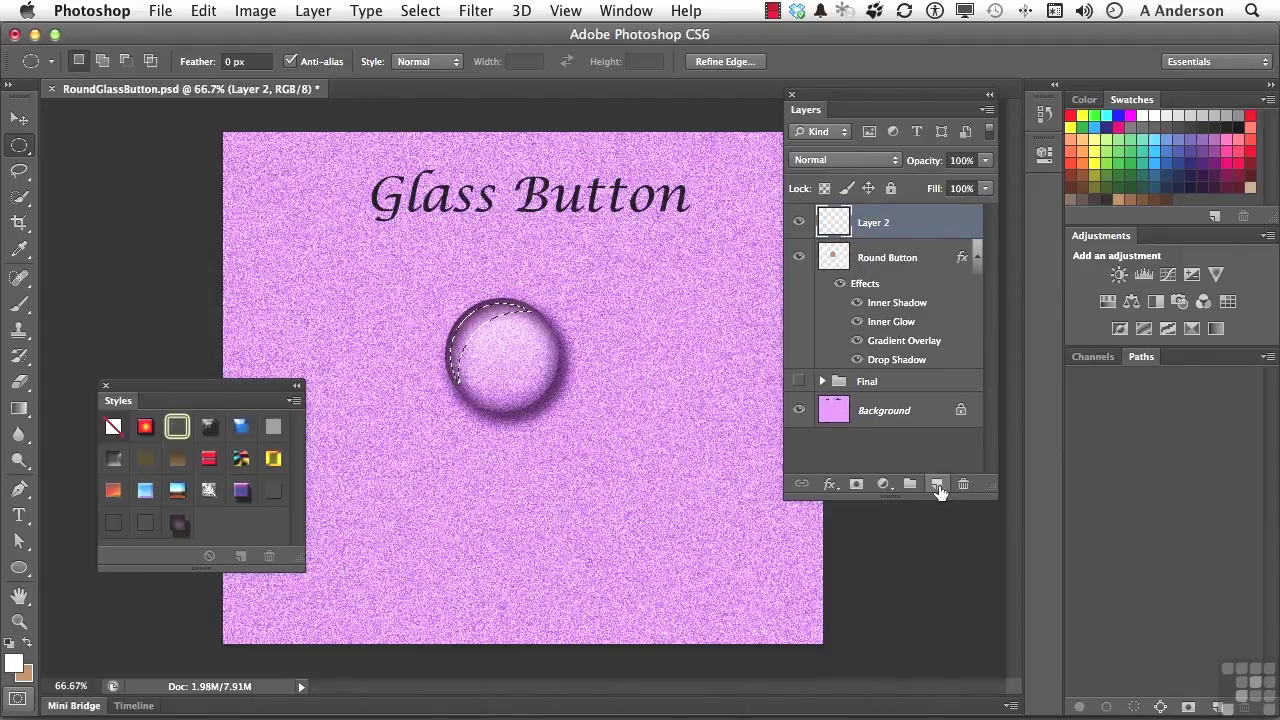
{"action": "double_click", "coordinate": [876, 223]}
{"action": "type", "text": "Highlight"}
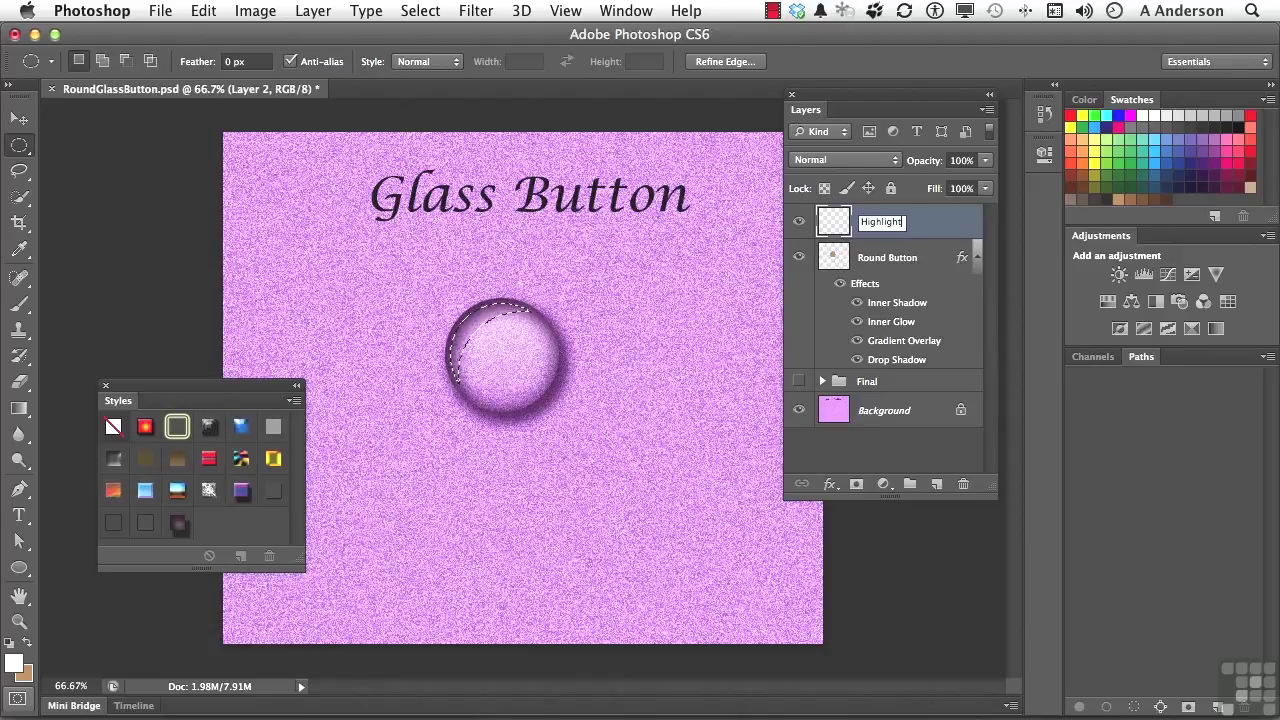
{"action": "key", "text": "Return"}
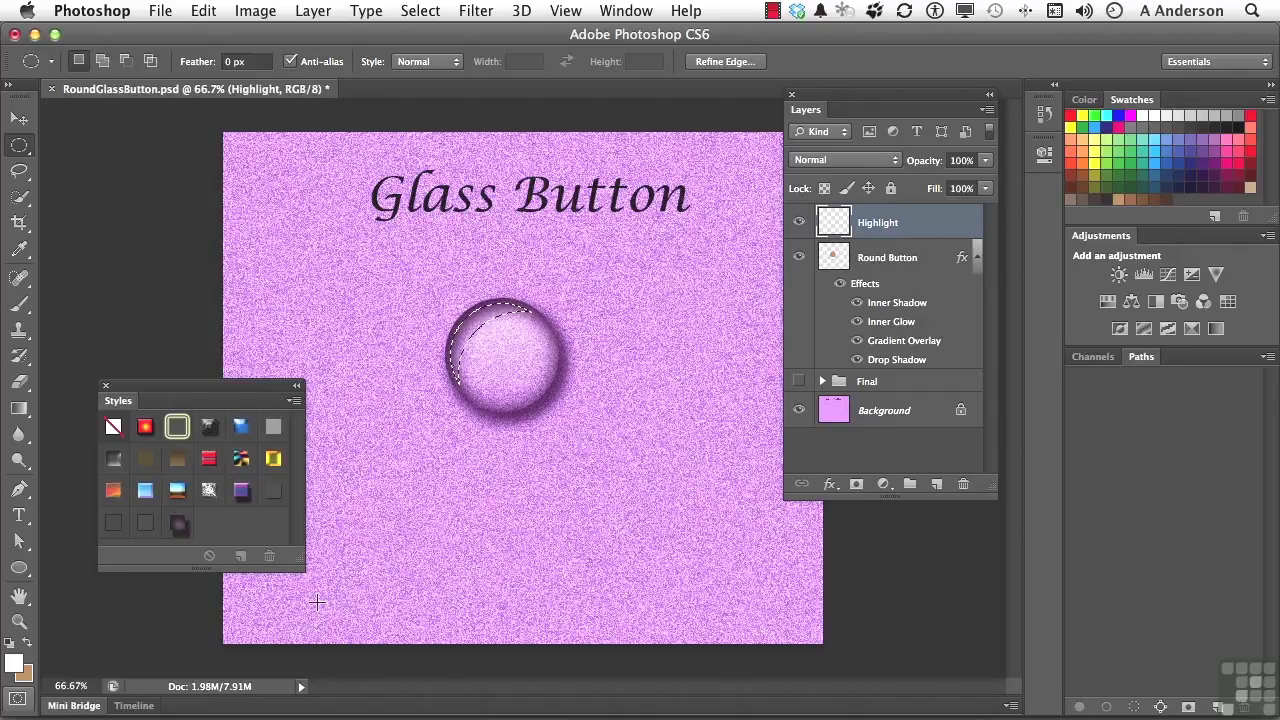
{"action": "key", "text": "alt+BackSpace"}
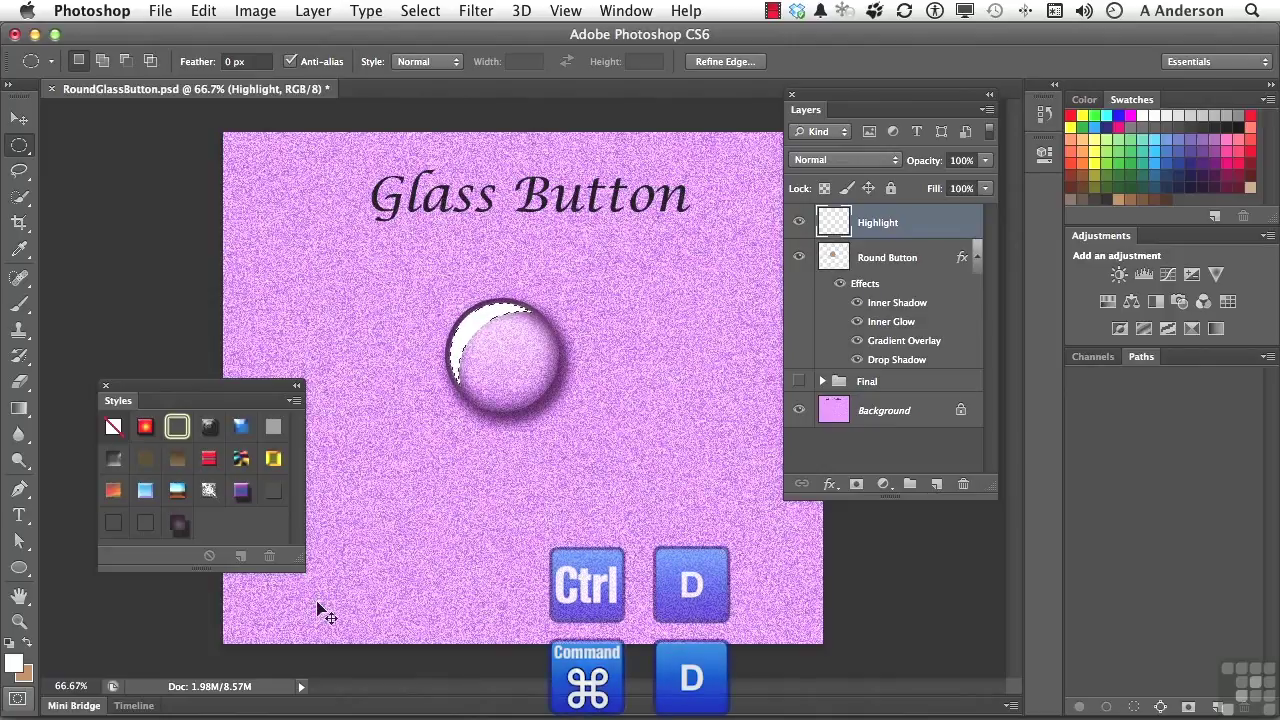
{"action": "key", "text": "super+d"}
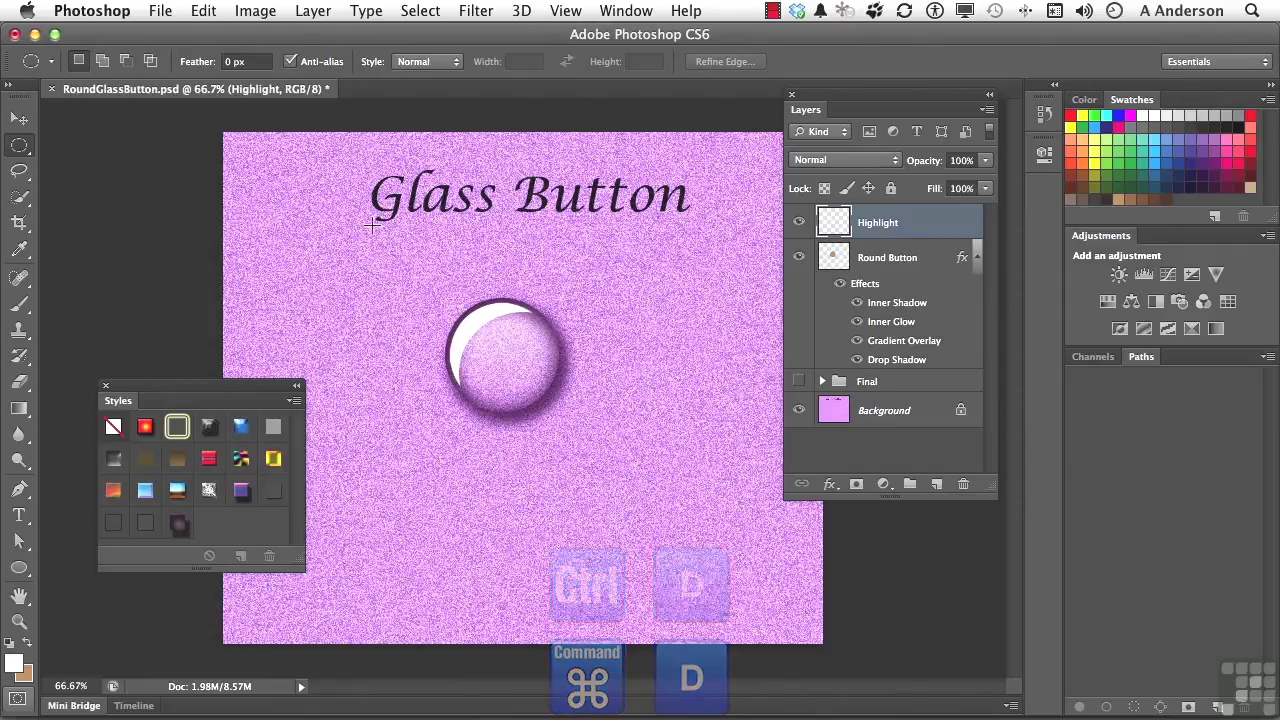
Soften the white crescent on the Highlight layer with a Gaussian Blur of 7.0 pixels radius
{"action": "left_click", "coordinate": [479, 11]}
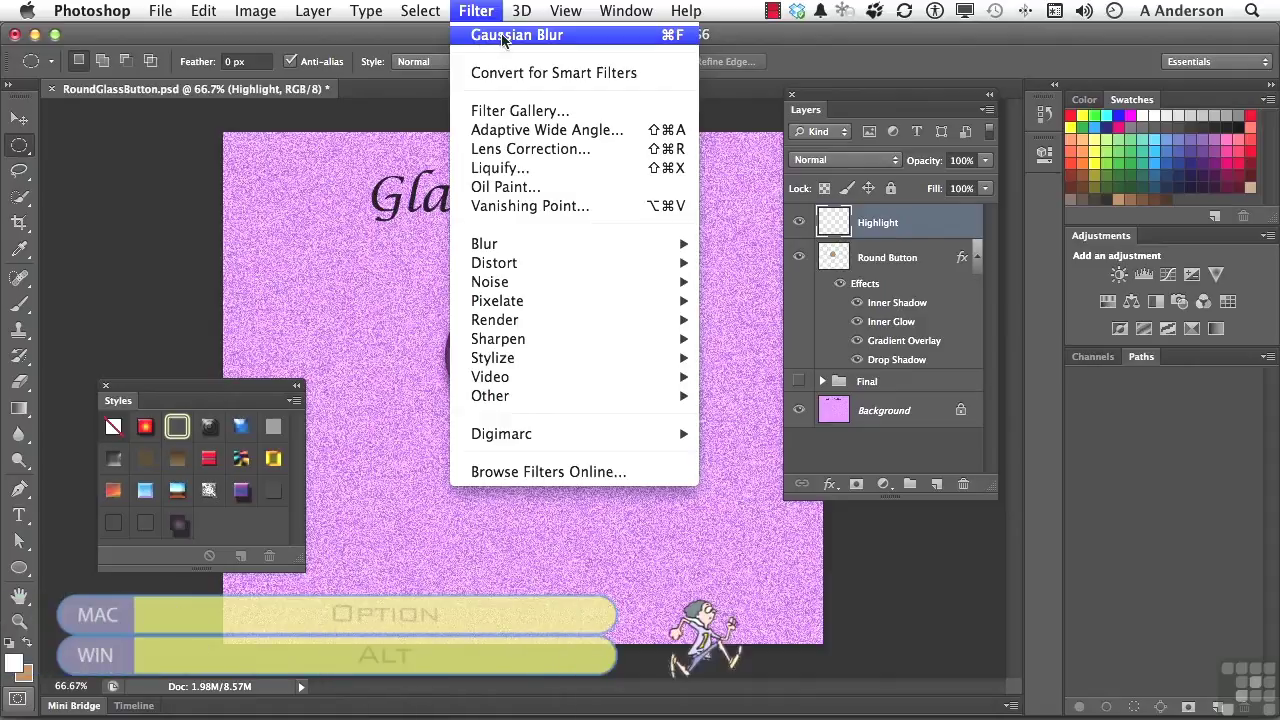
{"action": "left_click", "coordinate": [500, 38]}
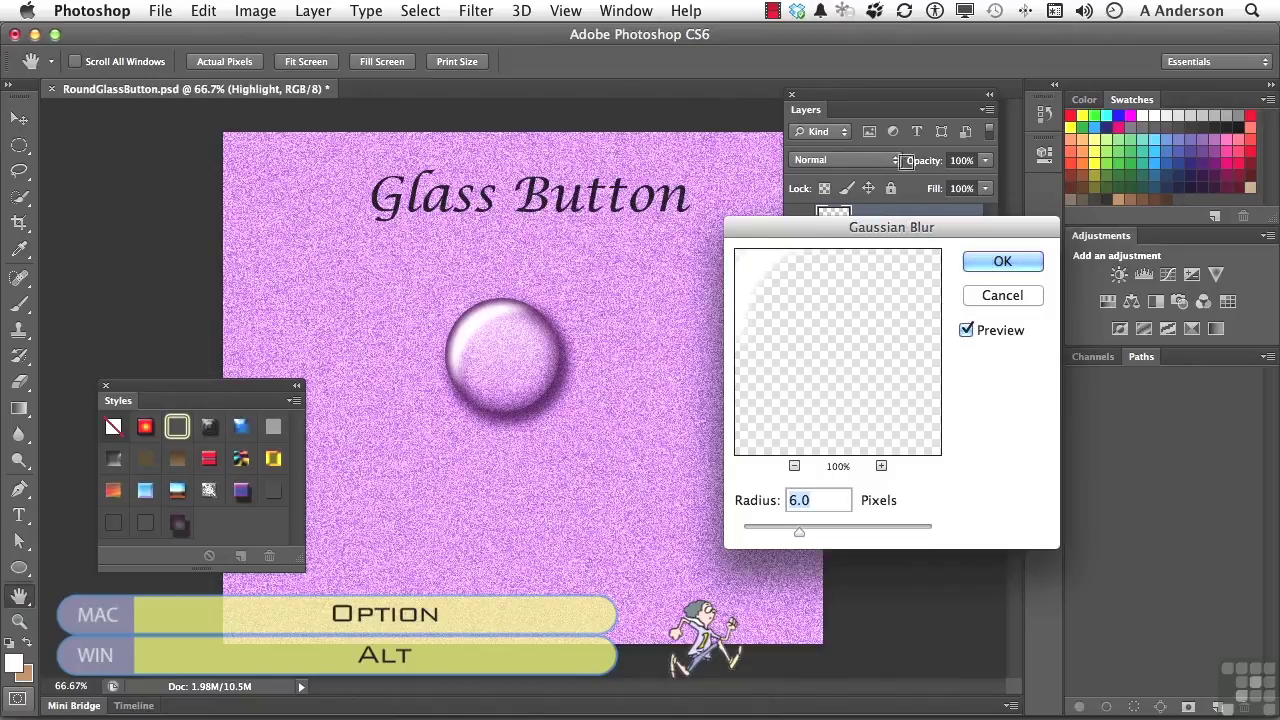
{"action": "left_click_drag", "start_coordinate": [802, 538], "coordinate": [803, 538]}
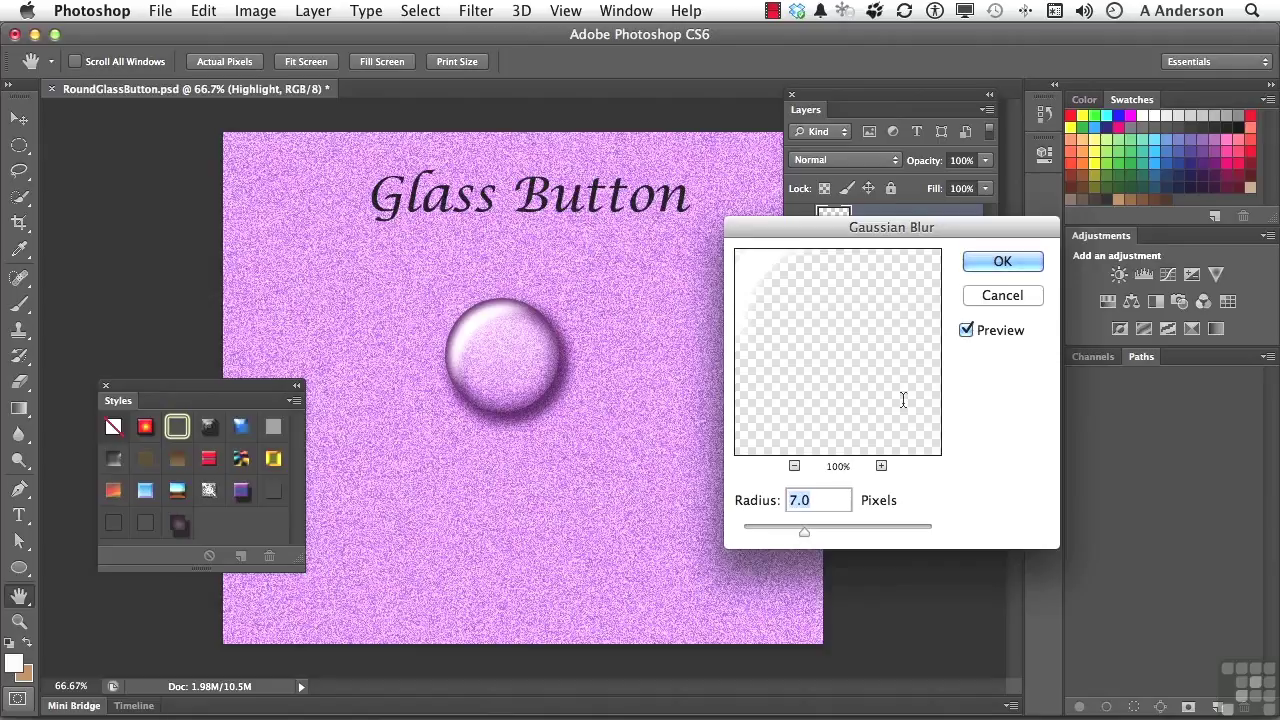
{"action": "left_click", "coordinate": [992, 262]}
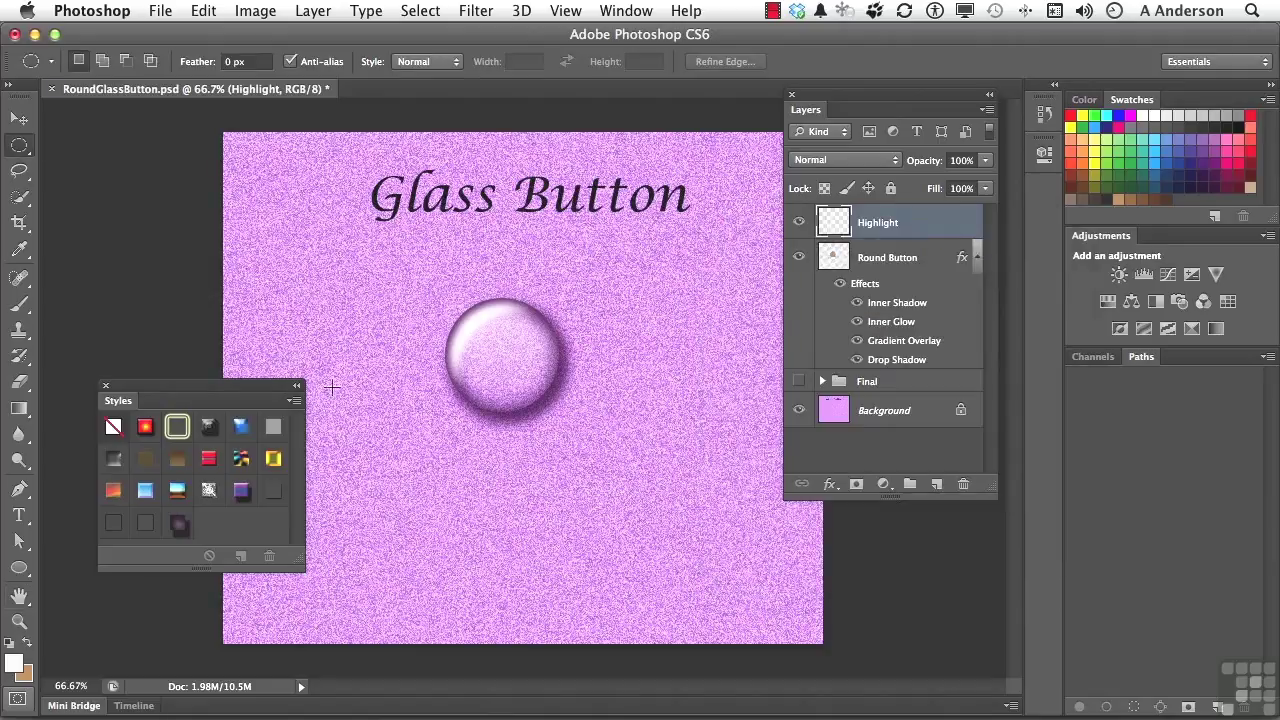